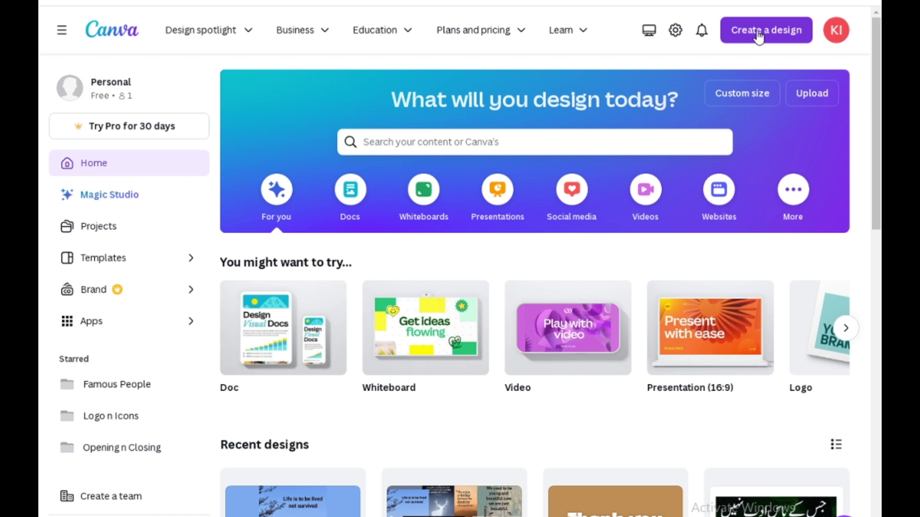
Create a blank Video design and search the elements for "forest", showing only photos
{"action": "left_click", "coordinate": [758, 34]}
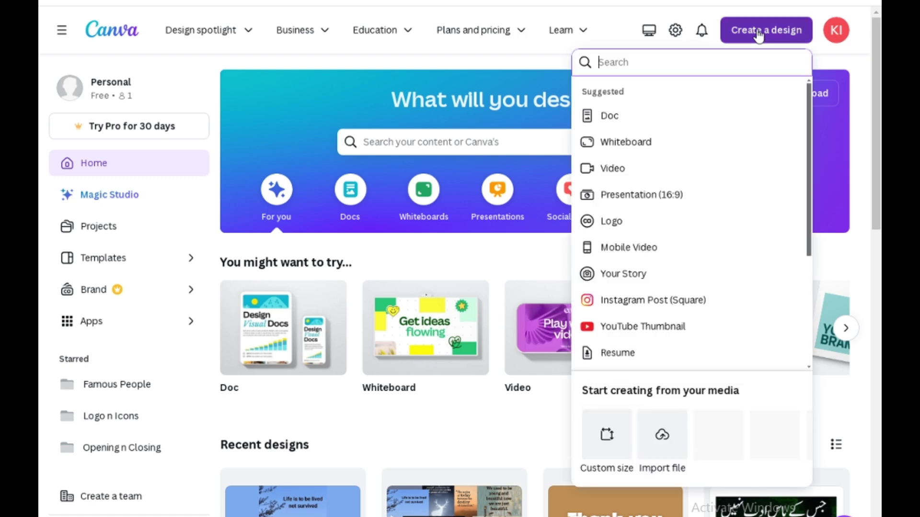
{"action": "left_click", "coordinate": [615, 171]}
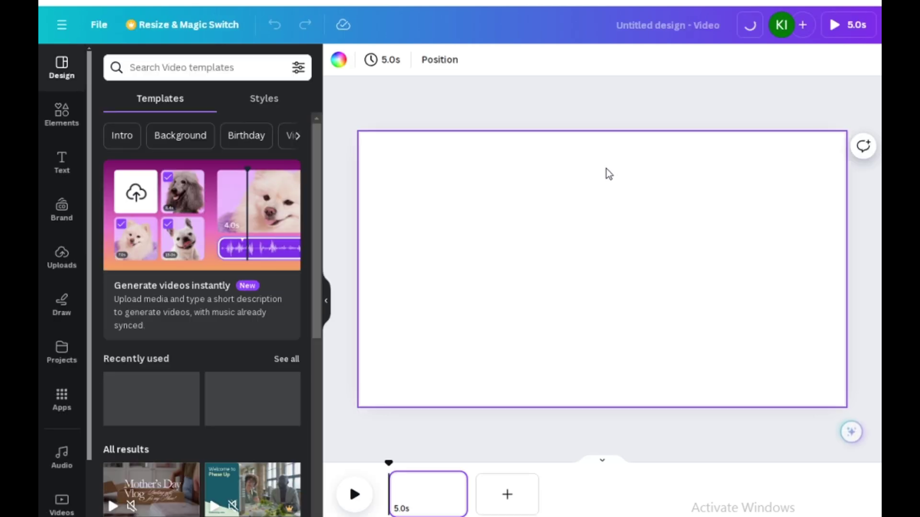
{"action": "left_click", "coordinate": [60, 113]}
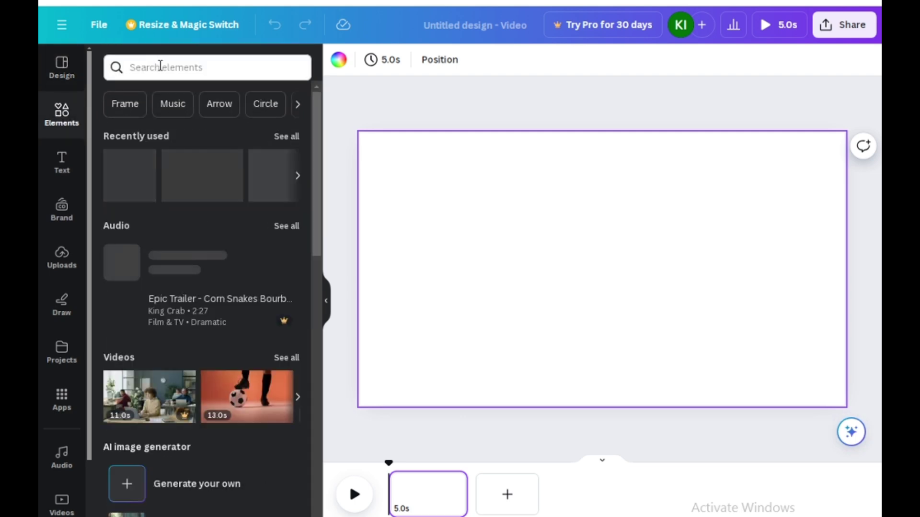
{"action": "left_click", "coordinate": [160, 66]}
{"action": "type", "text": "fo"}
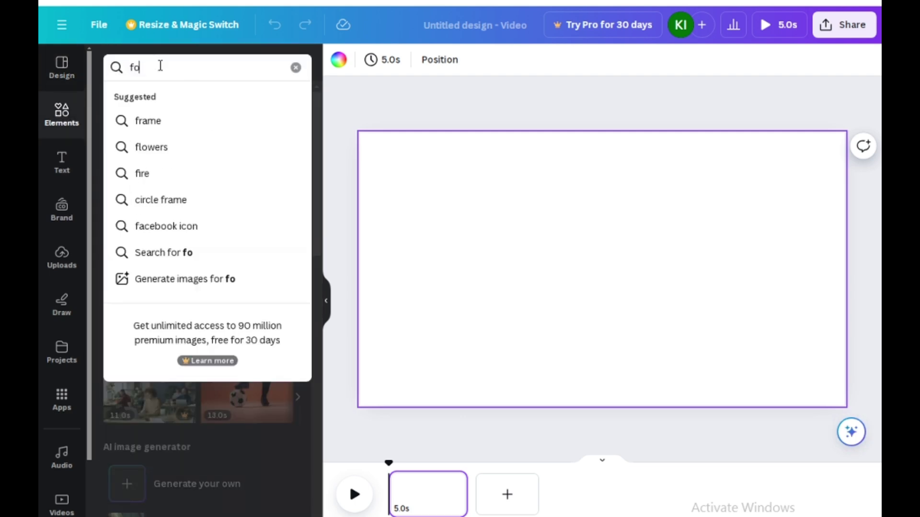
{"action": "type", "text": "rest"}
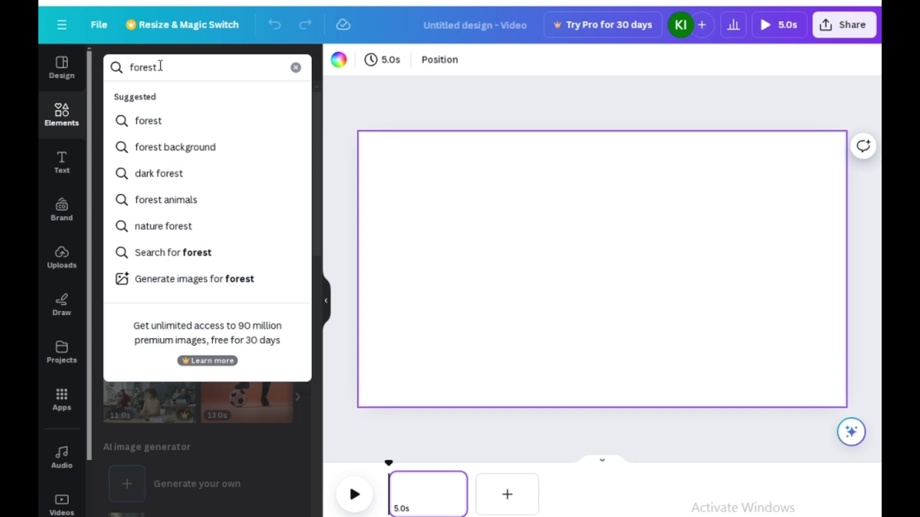
{"action": "left_click", "coordinate": [154, 120]}
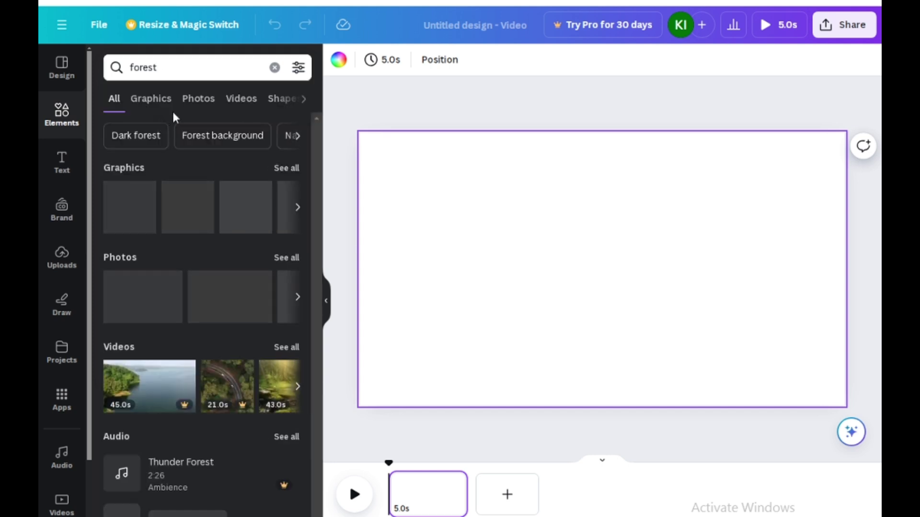
{"action": "left_click", "coordinate": [195, 103]}
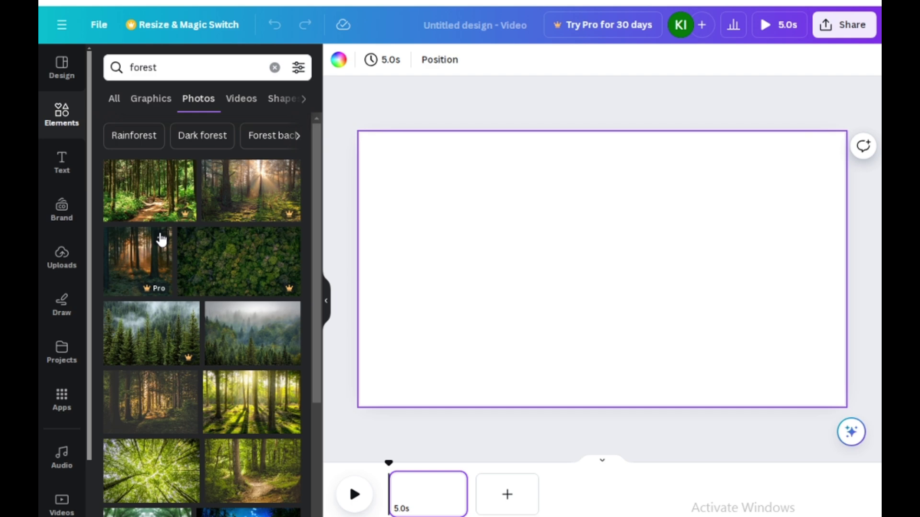
Set the aerial photo of a green forest with a winding river and pink sky as the full-page background
{"action": "scroll", "coordinate": [161, 239], "scroll_direction": "down", "scroll_amount": 4}
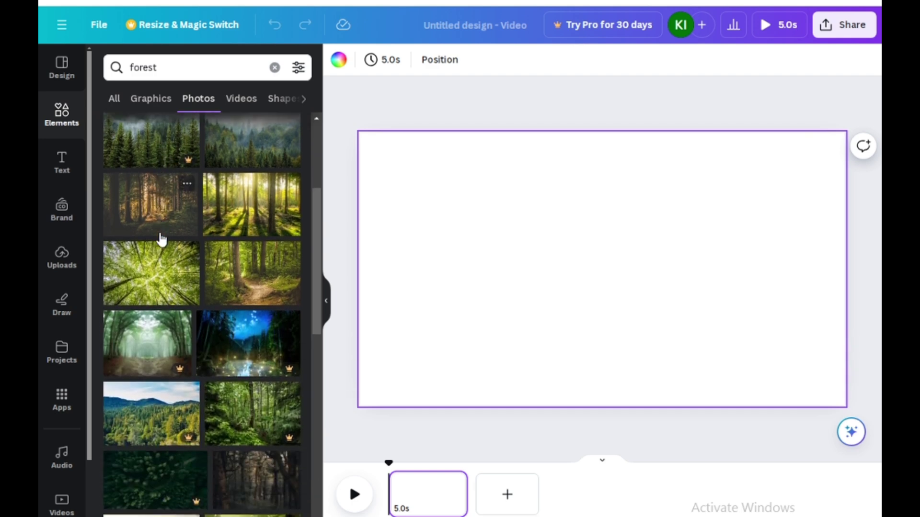
{"action": "scroll", "coordinate": [161, 239], "scroll_direction": "down", "scroll_amount": 3}
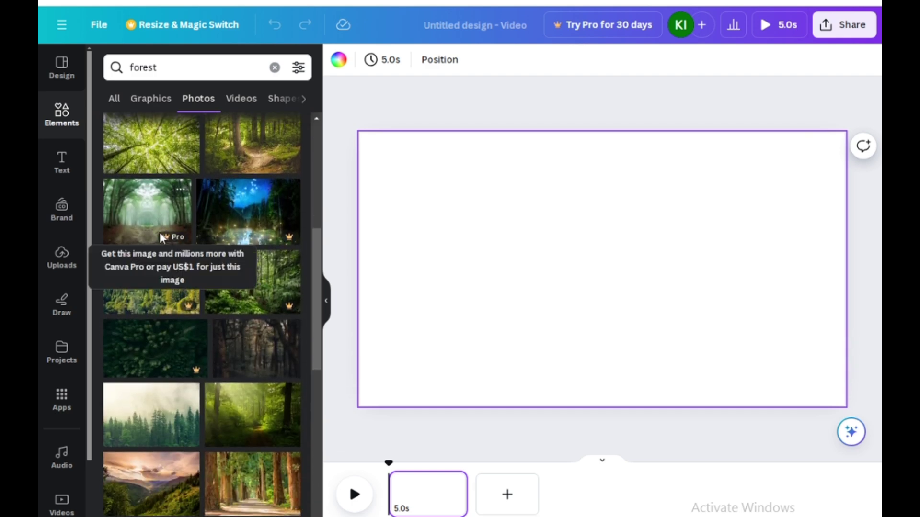
{"action": "scroll", "coordinate": [161, 239], "scroll_direction": "down", "scroll_amount": 1}
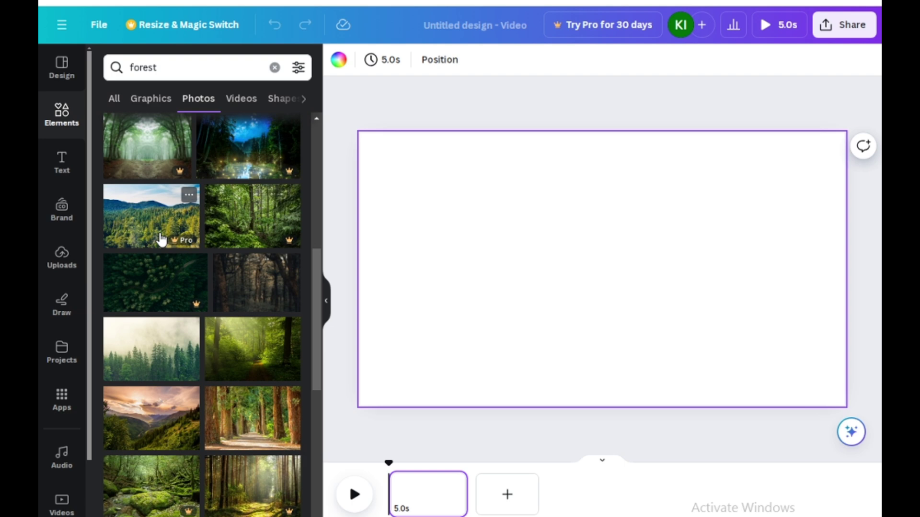
{"action": "scroll", "coordinate": [161, 238], "scroll_direction": "down", "scroll_amount": 6}
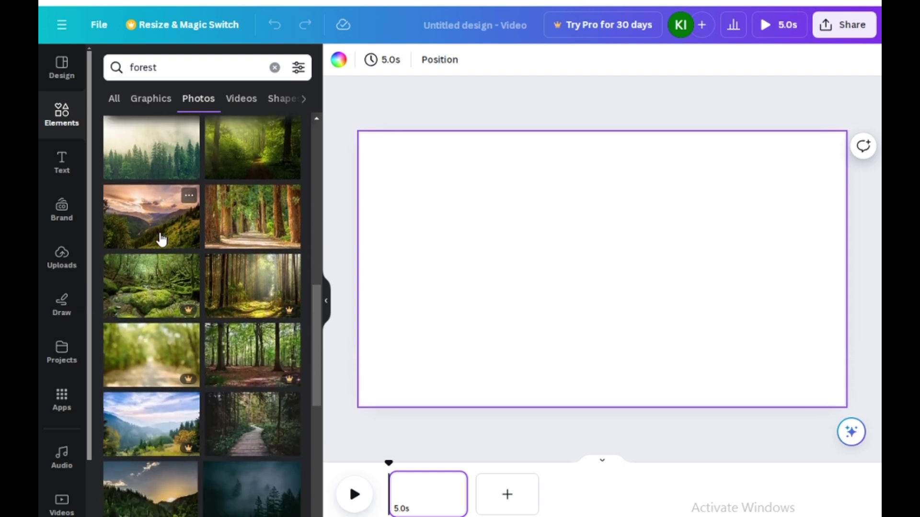
{"action": "scroll", "coordinate": [161, 239], "scroll_direction": "down", "scroll_amount": 1}
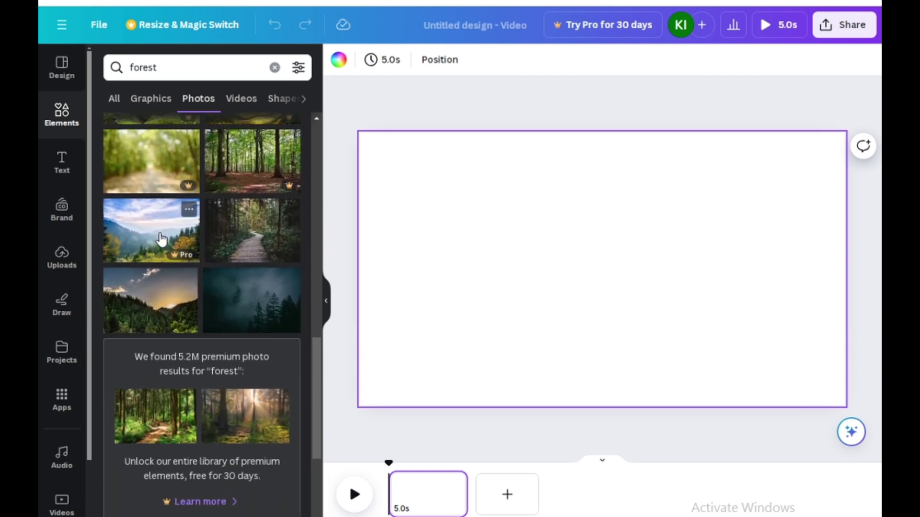
{"action": "scroll", "coordinate": [161, 238], "scroll_direction": "down", "scroll_amount": 2}
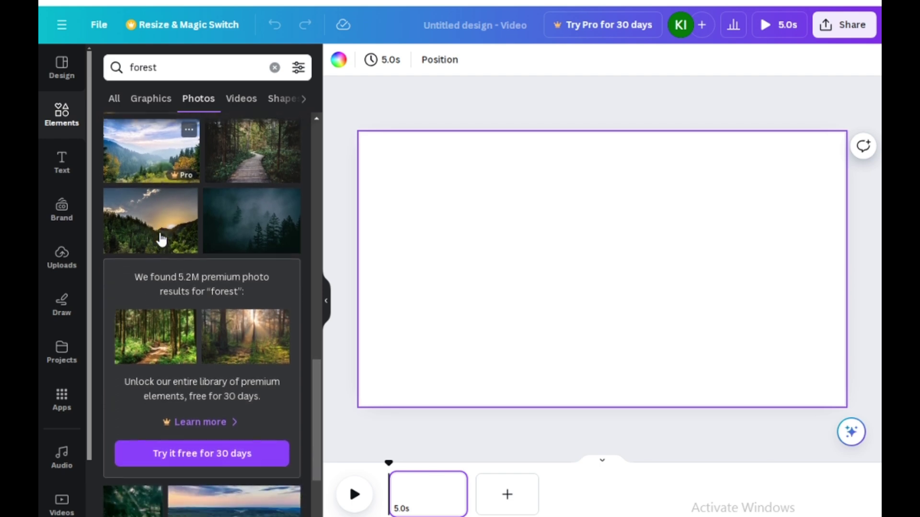
{"action": "scroll", "coordinate": [161, 239], "scroll_direction": "down", "scroll_amount": 2}
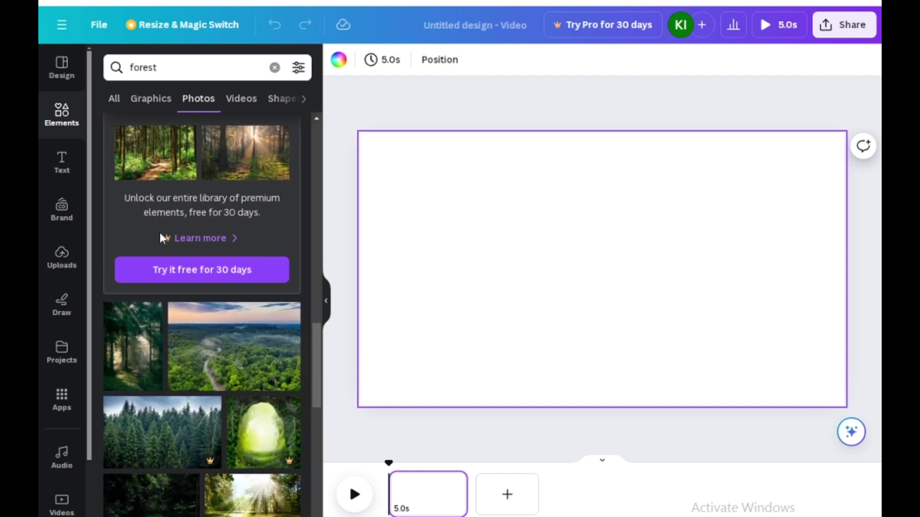
{"action": "scroll", "coordinate": [161, 236], "scroll_direction": "down", "scroll_amount": 1}
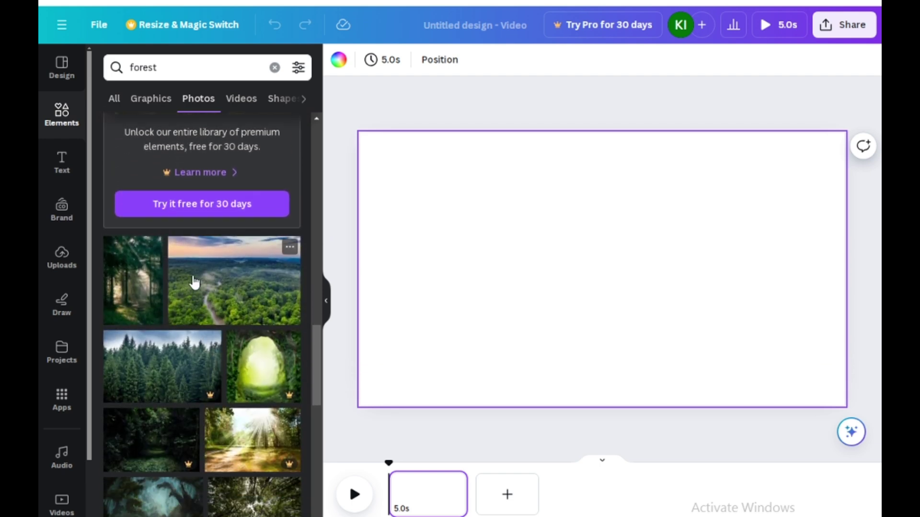
{"action": "left_click_drag", "start_coordinate": [188, 282], "coordinate": [365, 169]}
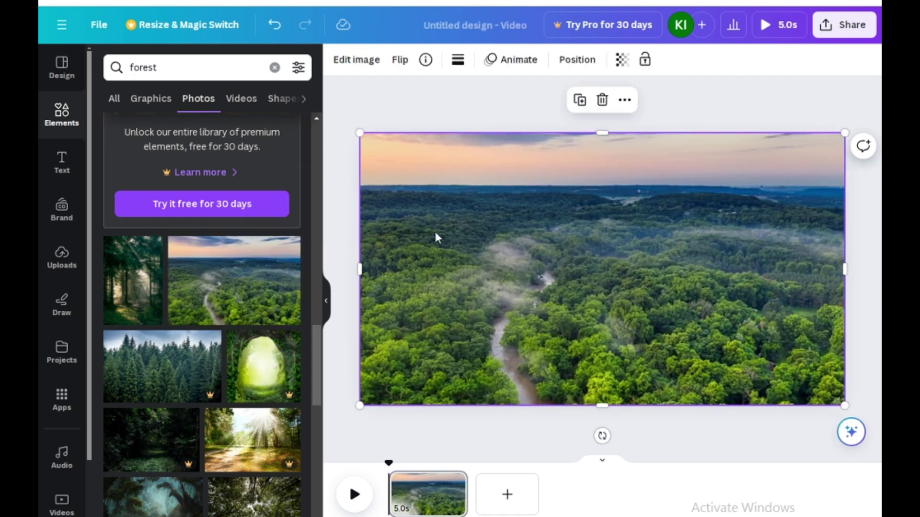
Add a heading reading "The Jungle" and set its font size to 200
{"action": "left_click", "coordinate": [61, 163]}
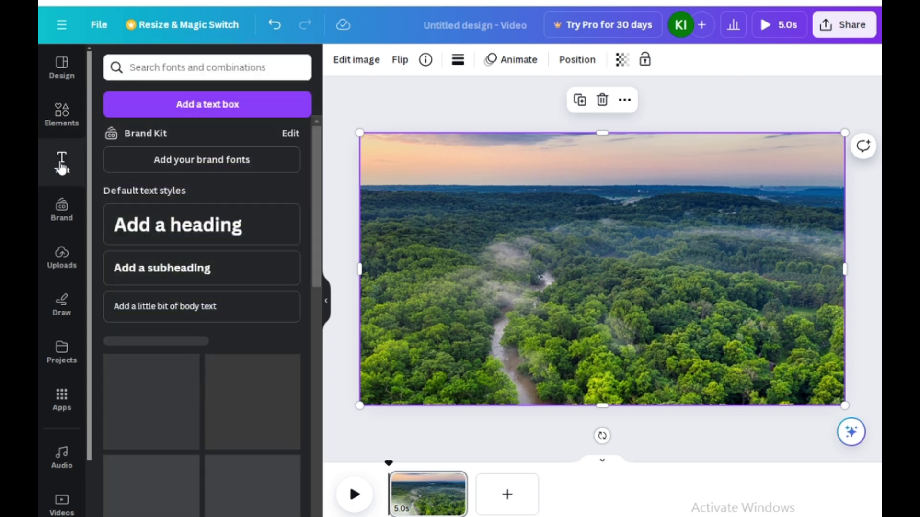
{"action": "left_click", "coordinate": [156, 231]}
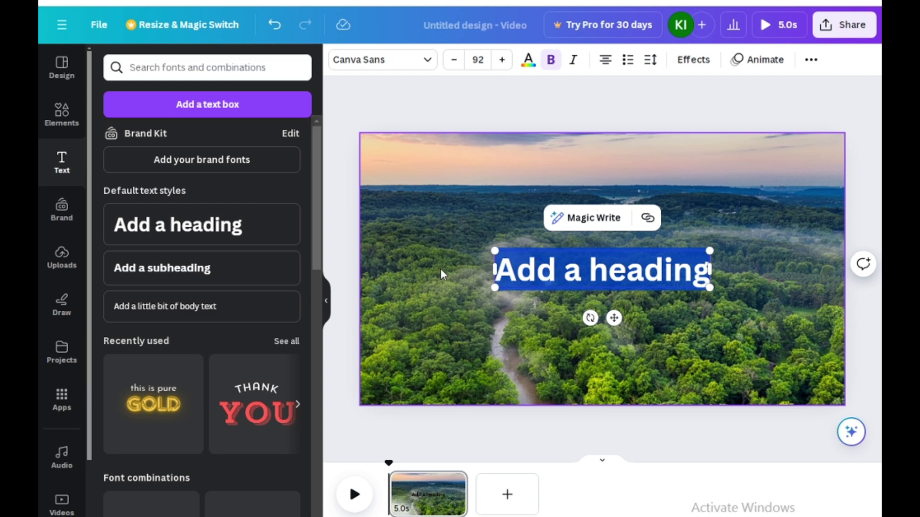
{"action": "type", "text": "The"}
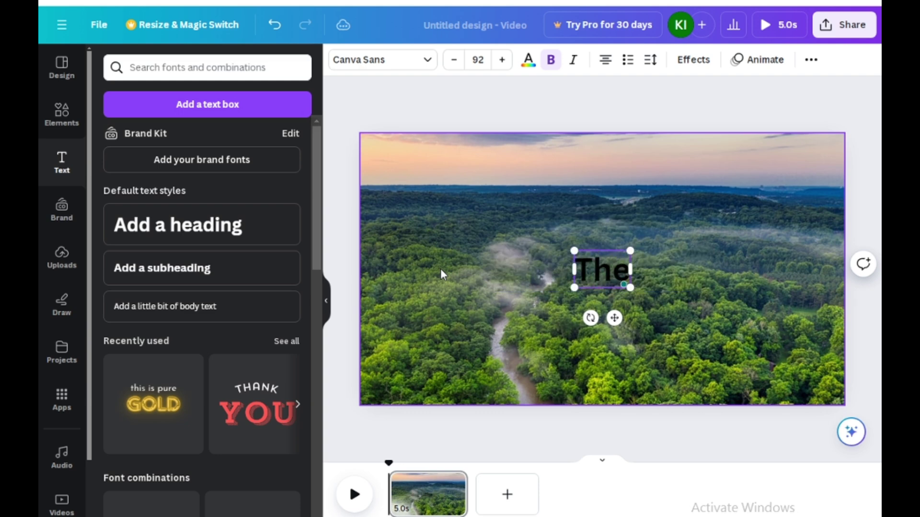
{"action": "type", "text": " Jun"}
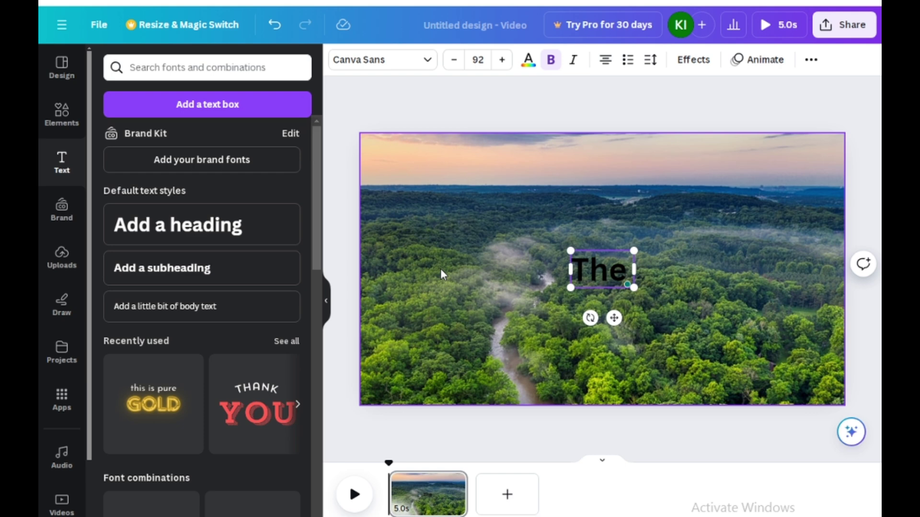
{"action": "type", "text": "gle"}
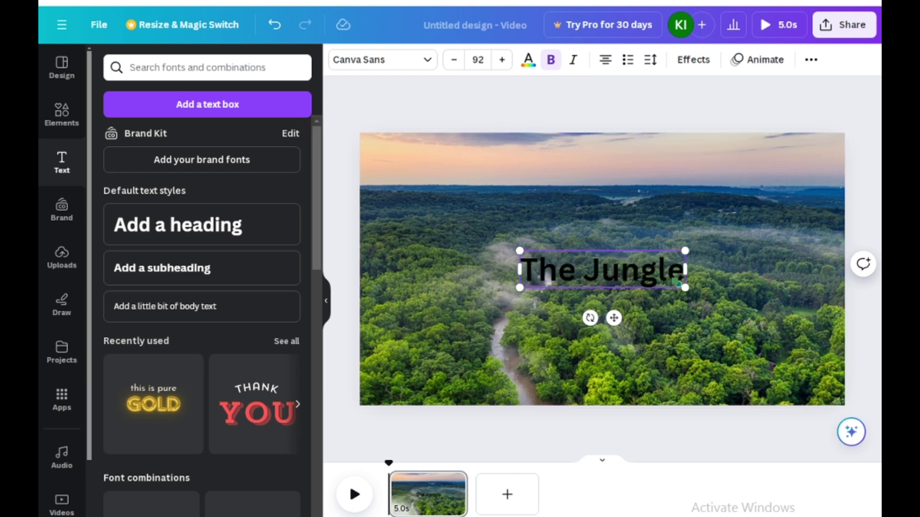
{"action": "left_click", "coordinate": [479, 58]}
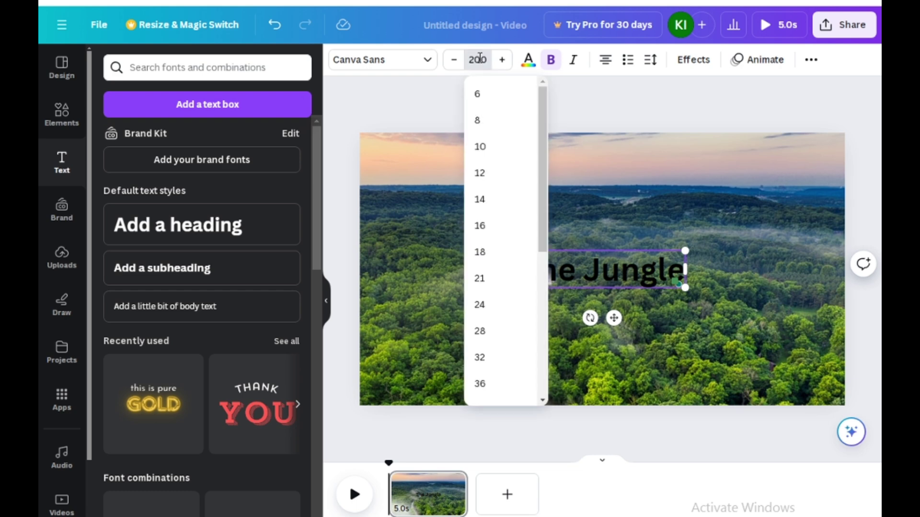
{"action": "type", "text": "200"}
{"action": "key", "text": "Return"}
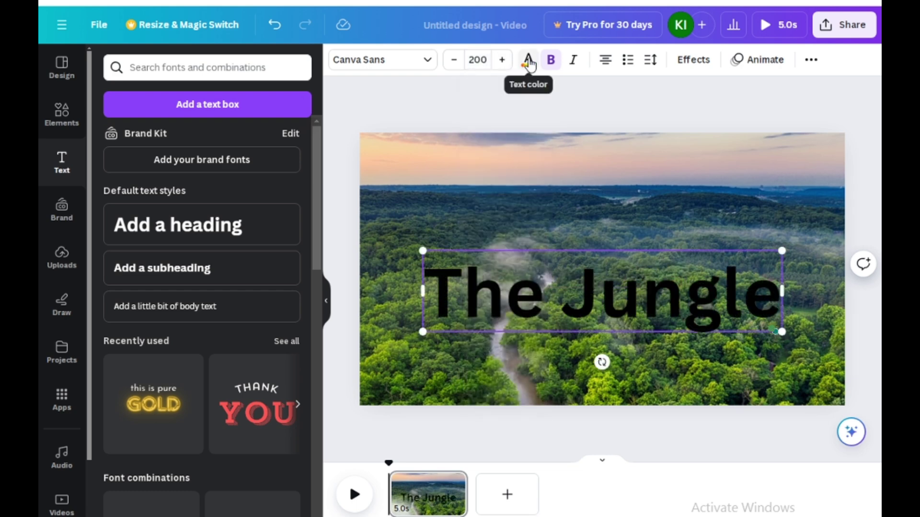
Change the text colour of the whole "The Jungle" heading to white
{"action": "left_click", "coordinate": [527, 61]}
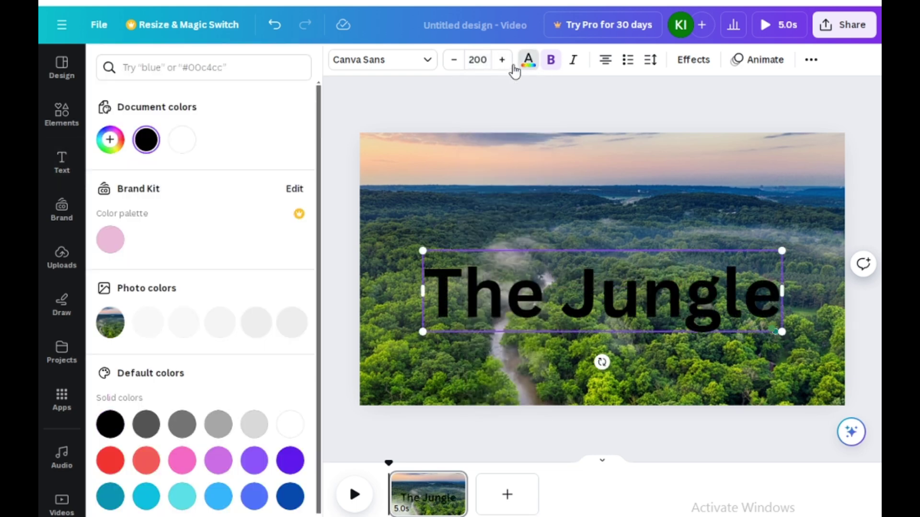
{"action": "left_click", "coordinate": [182, 139]}
{"action": "double_click", "coordinate": [521, 285]}
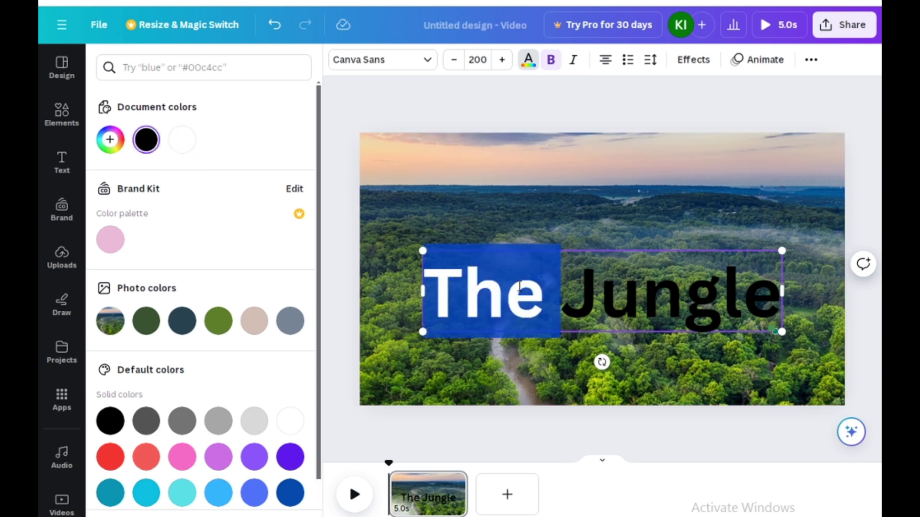
{"action": "key", "text": "ctrl+a"}
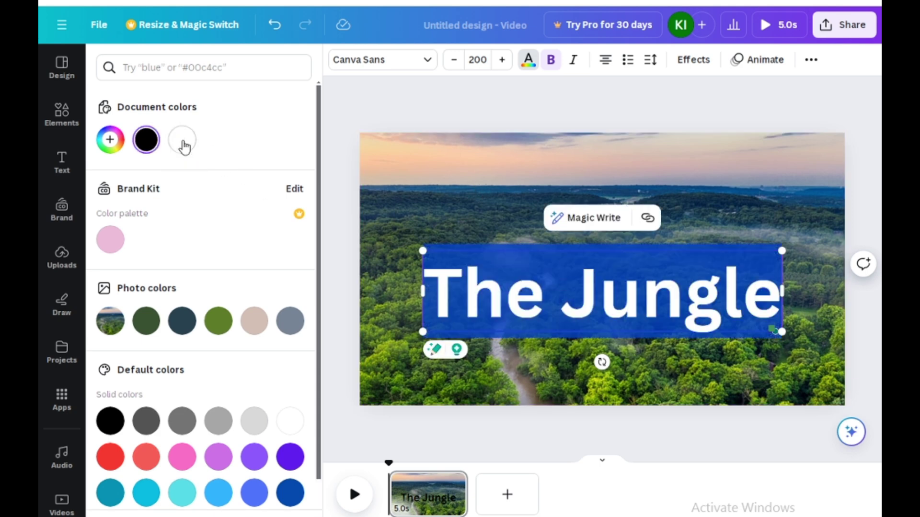
{"action": "left_click", "coordinate": [183, 140]}
{"action": "left_click", "coordinate": [533, 283]}
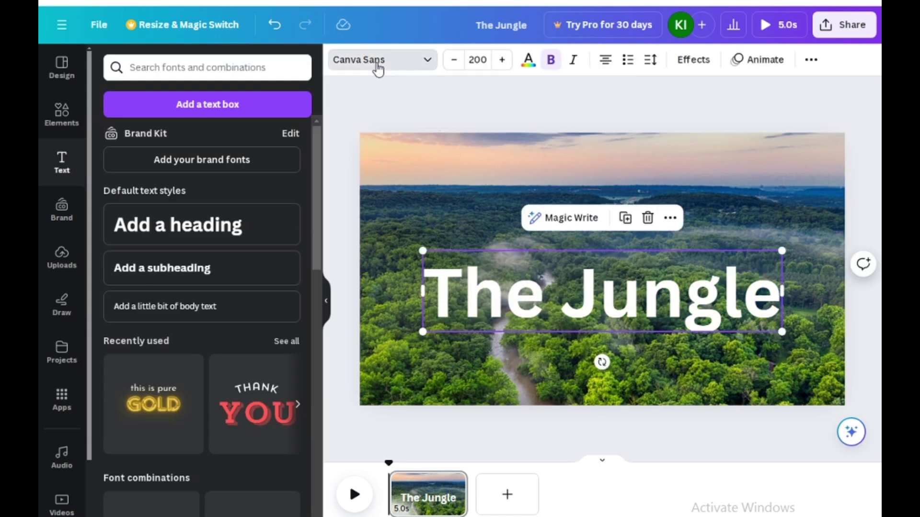
Change the heading's font to Anton and move it up to the centre of the page
{"action": "left_click", "coordinate": [376, 65]}
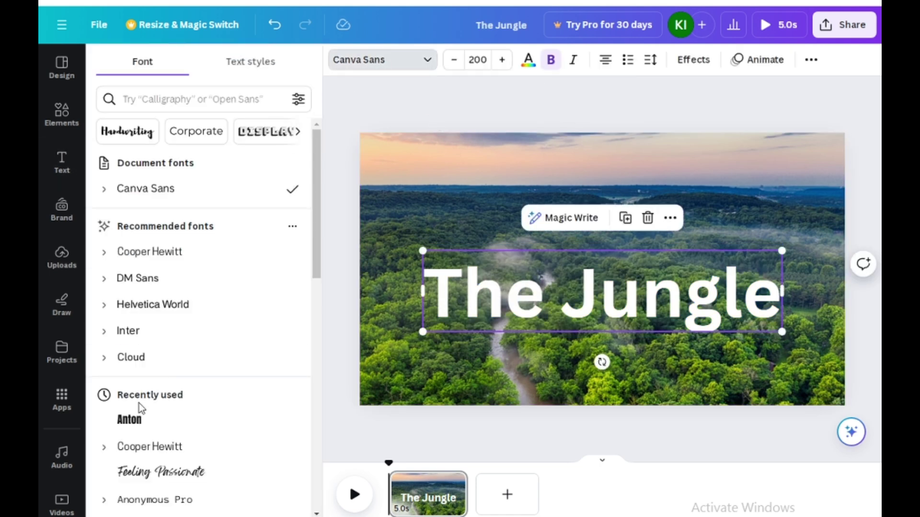
{"action": "left_click", "coordinate": [135, 422]}
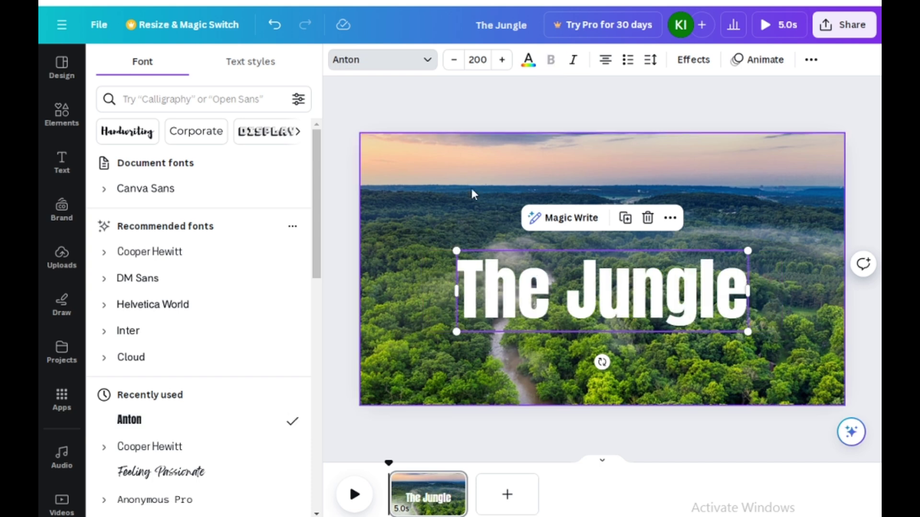
{"action": "left_click", "coordinate": [535, 363]}
{"action": "left_click_drag", "start_coordinate": [575, 302], "coordinate": [574, 280]}
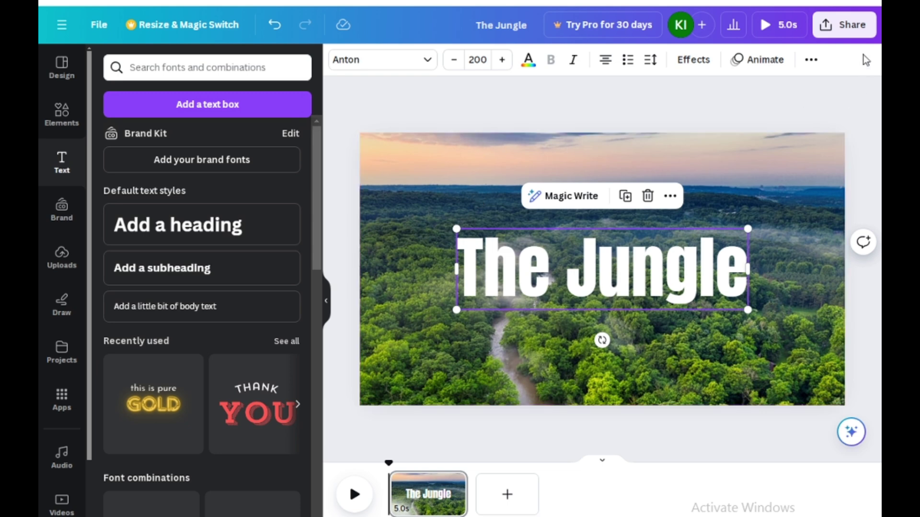
Download the design as a JPG image
{"action": "left_click", "coordinate": [845, 37]}
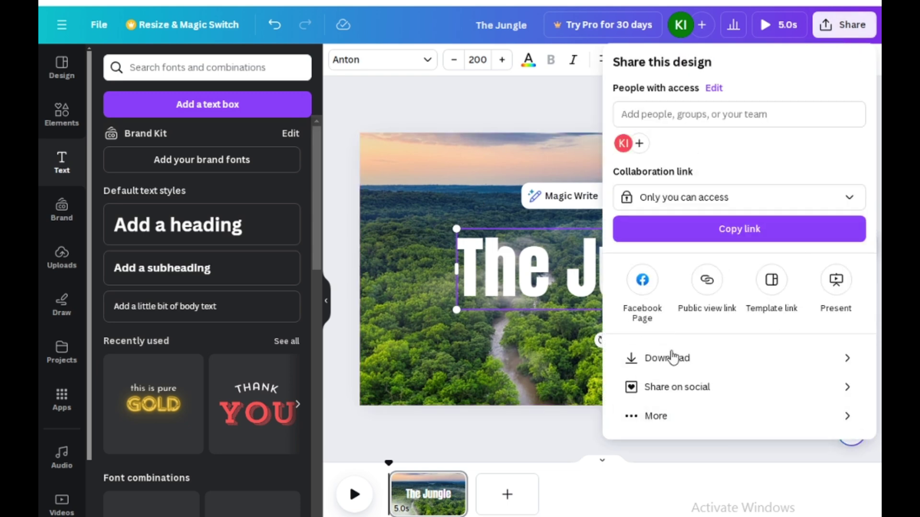
{"action": "left_click", "coordinate": [678, 358]}
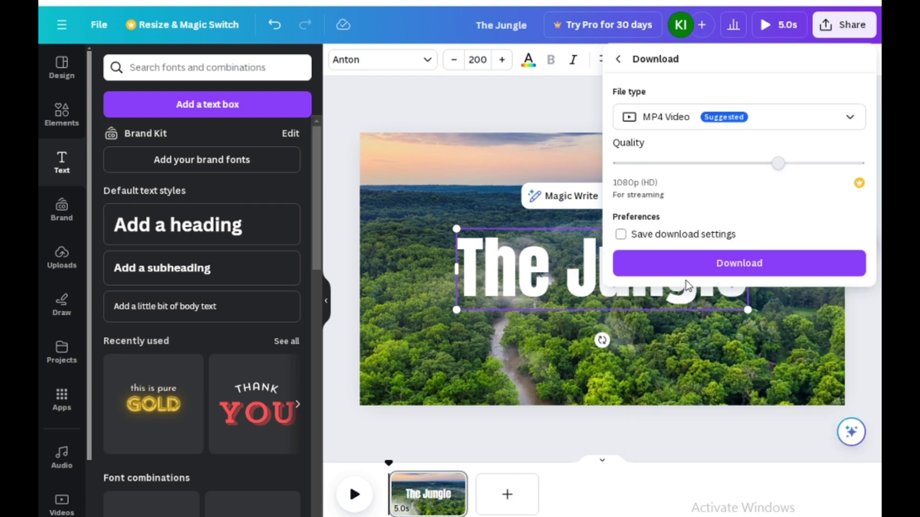
{"action": "left_click", "coordinate": [642, 116]}
{"action": "left_click", "coordinate": [651, 160]}
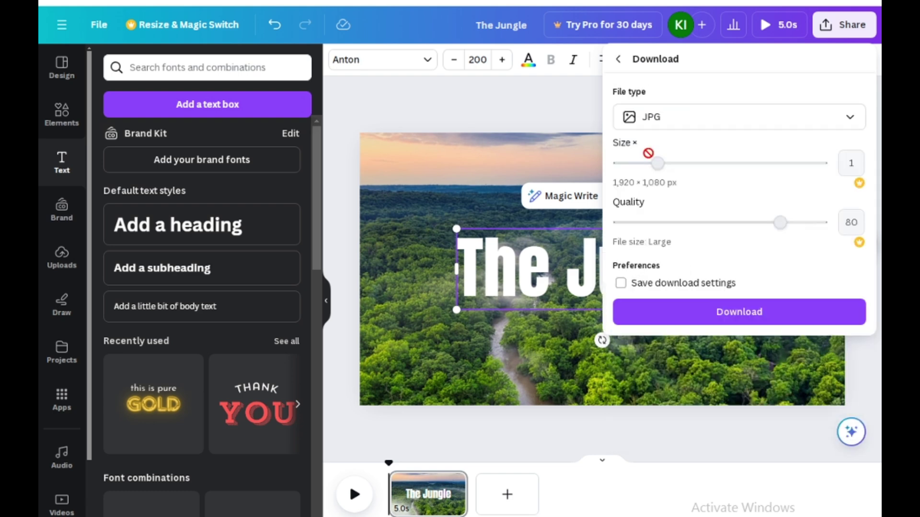
{"action": "left_click", "coordinate": [706, 317]}
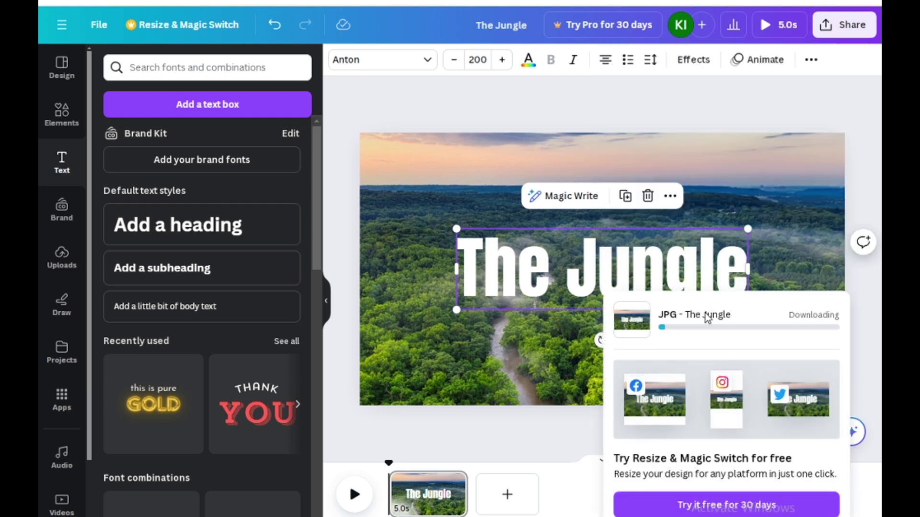
Delete the "The Jungle" heading, leaving only the forest photo on the page
{"action": "left_click", "coordinate": [512, 333]}
{"action": "left_click", "coordinate": [507, 291]}
{"action": "key", "text": "Delete"}
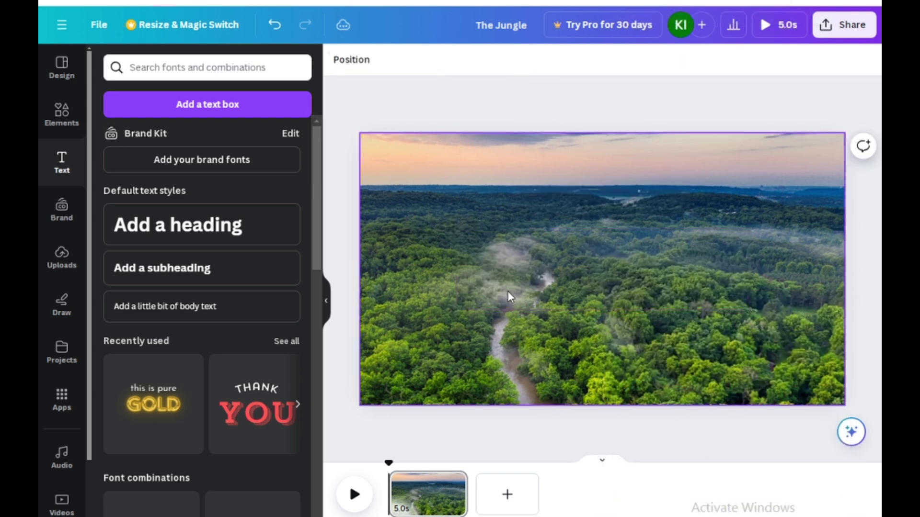
Replace the forest photo with the exported "The Jungle" image, uploading it and placing it to fill the whole page
{"action": "left_click", "coordinate": [508, 292]}
{"action": "key", "text": "Delete"}
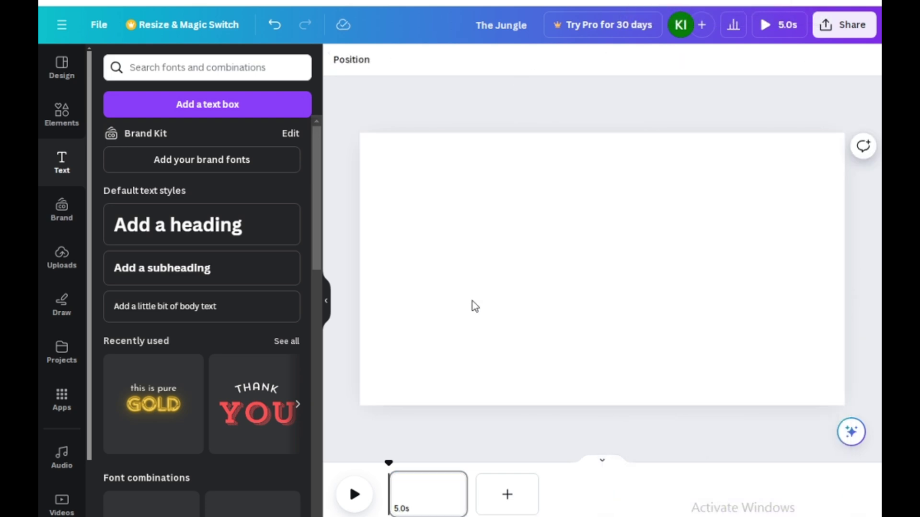
{"action": "left_click", "coordinate": [62, 258]}
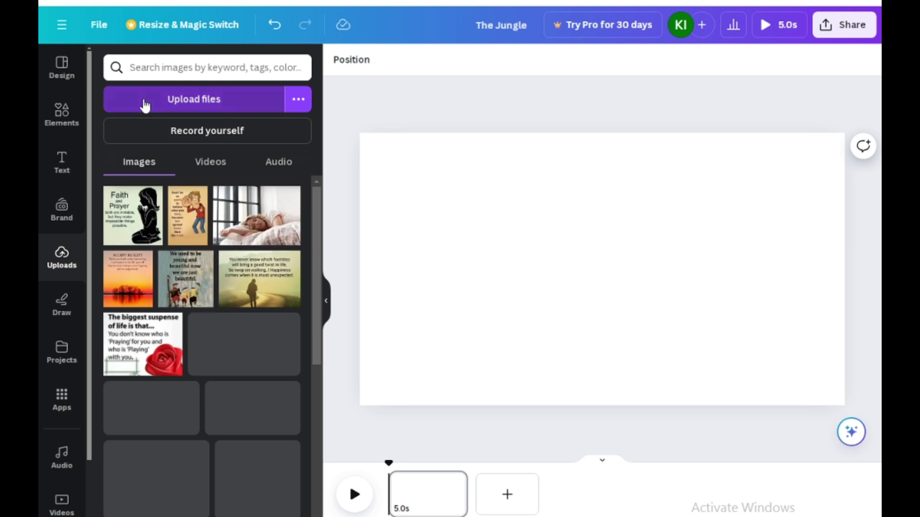
{"action": "left_click", "coordinate": [143, 101]}
{"action": "left_click", "coordinate": [644, 411]}
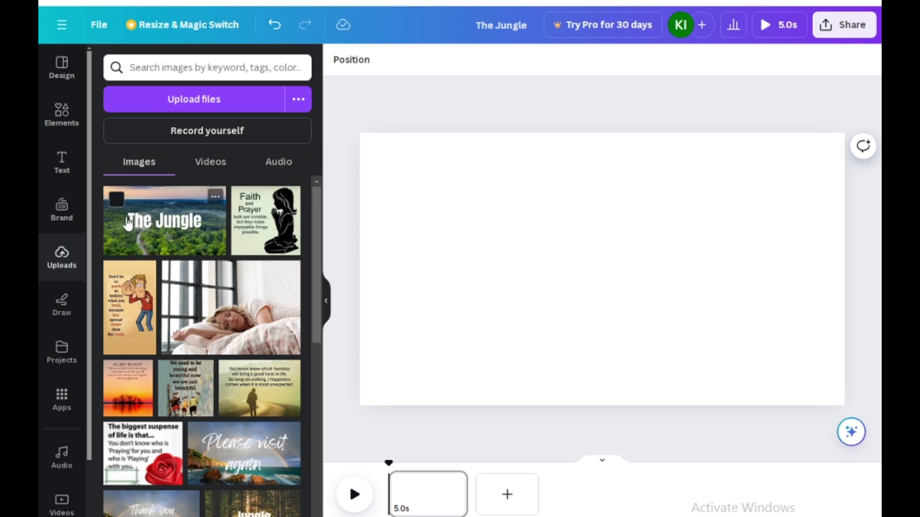
{"action": "left_click_drag", "start_coordinate": [127, 223], "coordinate": [364, 158]}
Add the uploaded airplane image to the page and crop the empty space beside its nose, to about 605 by 581
{"action": "scroll", "coordinate": [127, 329], "scroll_direction": "down", "scroll_amount": 4}
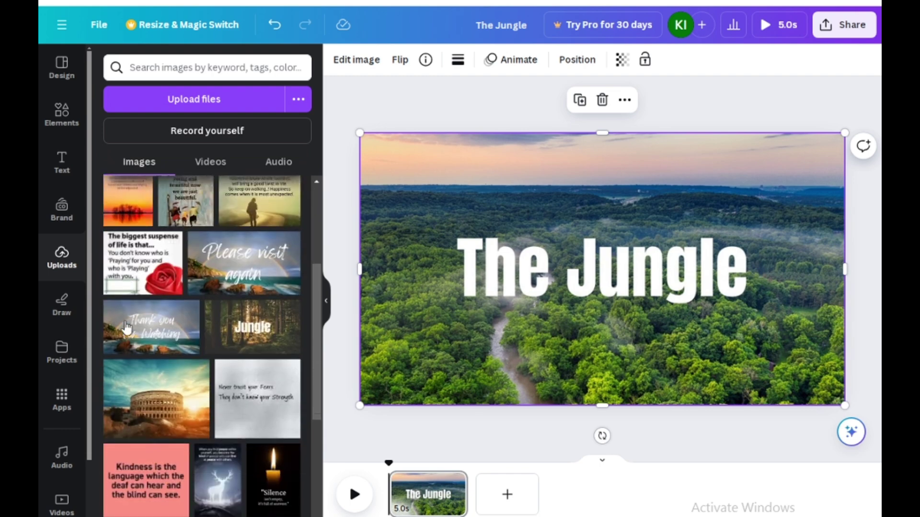
{"action": "scroll", "coordinate": [127, 328], "scroll_direction": "down", "scroll_amount": 10}
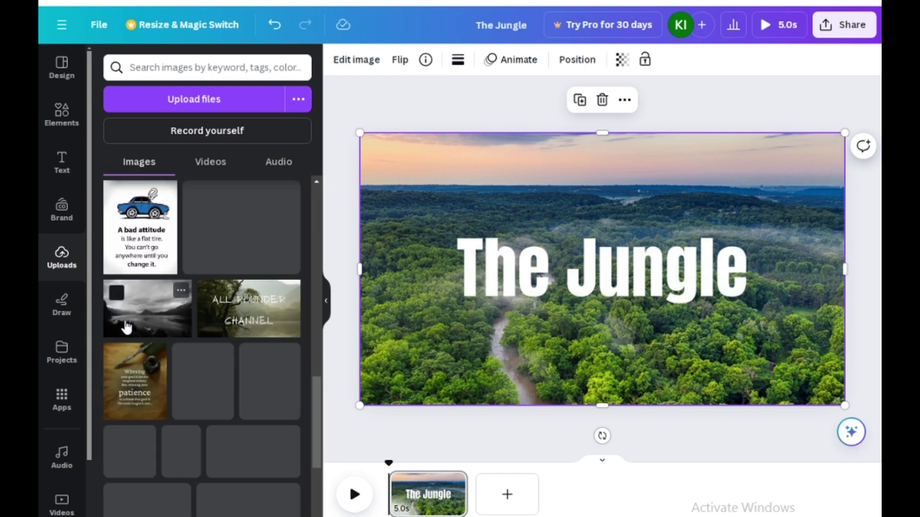
{"action": "scroll", "coordinate": [126, 327], "scroll_direction": "down", "scroll_amount": 5}
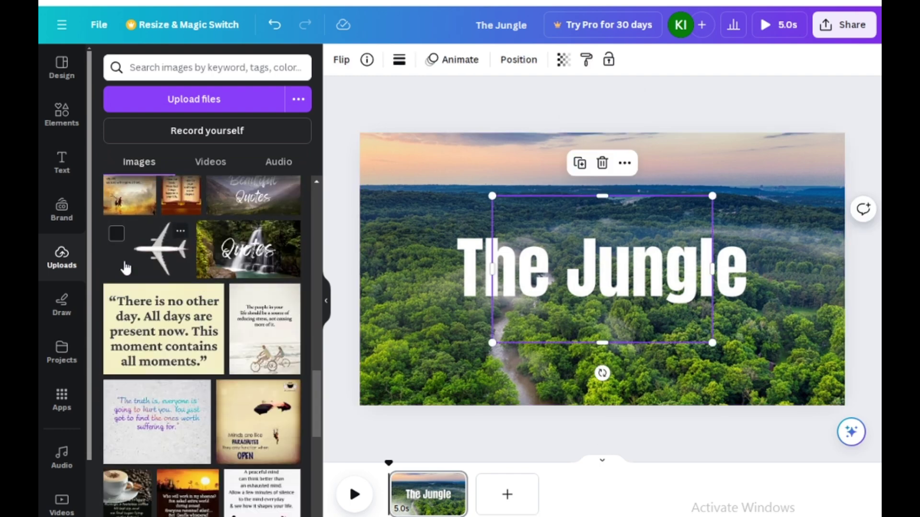
{"action": "left_click", "coordinate": [125, 268]}
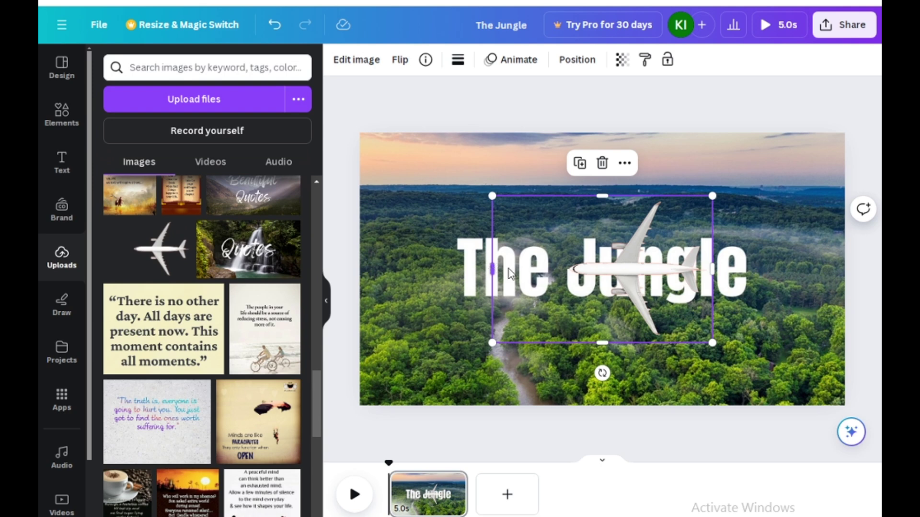
{"action": "left_click_drag", "start_coordinate": [492, 271], "coordinate": [560, 274]}
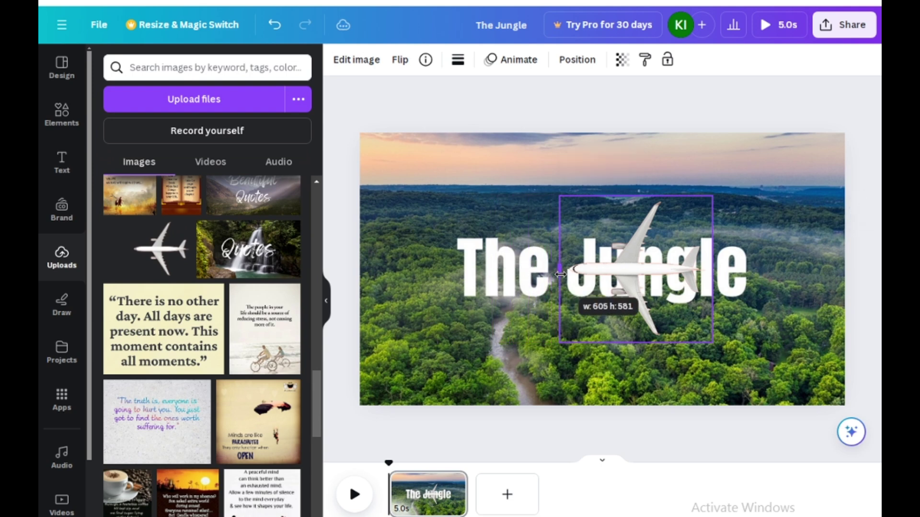
Turn the airplane to point right, enlarge it to nearly the page height, and place it over the title's left part
{"action": "left_click_drag", "start_coordinate": [637, 371], "coordinate": [569, 270]}
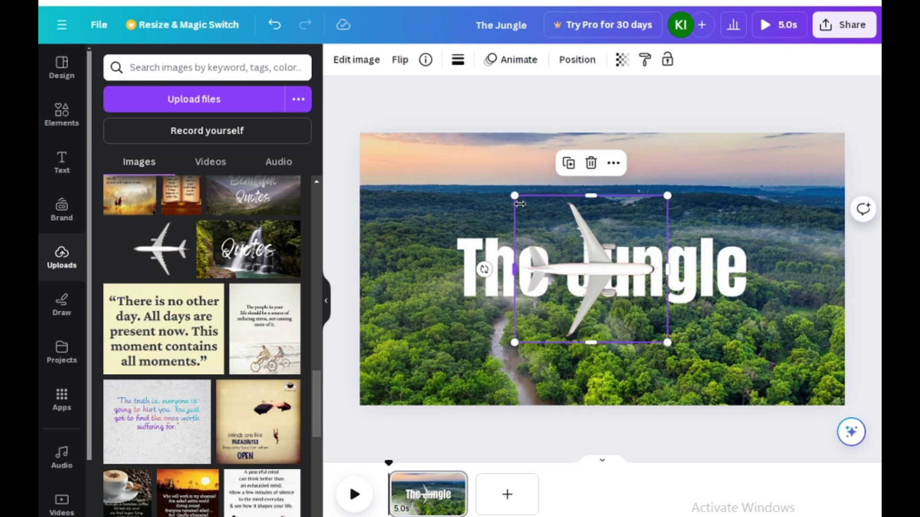
{"action": "left_click_drag", "start_coordinate": [511, 196], "coordinate": [461, 144]}
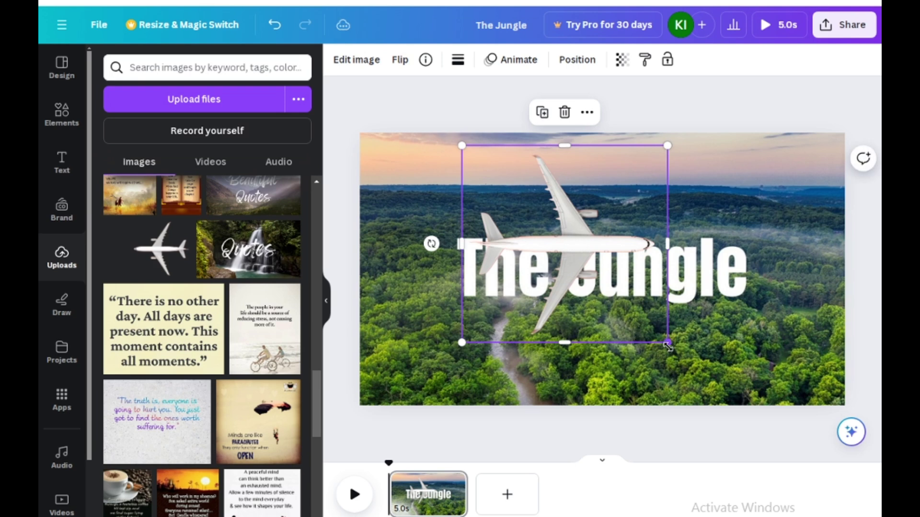
{"action": "left_click_drag", "start_coordinate": [668, 344], "coordinate": [711, 382]}
{"action": "left_click_drag", "start_coordinate": [618, 274], "coordinate": [539, 274]}
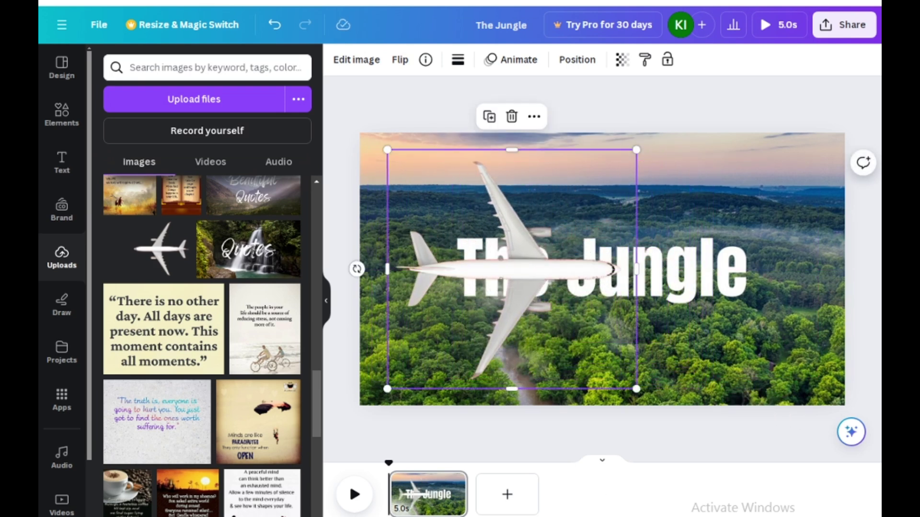
Search the elements for "rect" and add a Rectangle shape to the page
{"action": "left_click", "coordinate": [61, 114]}
{"action": "left_click", "coordinate": [182, 74]}
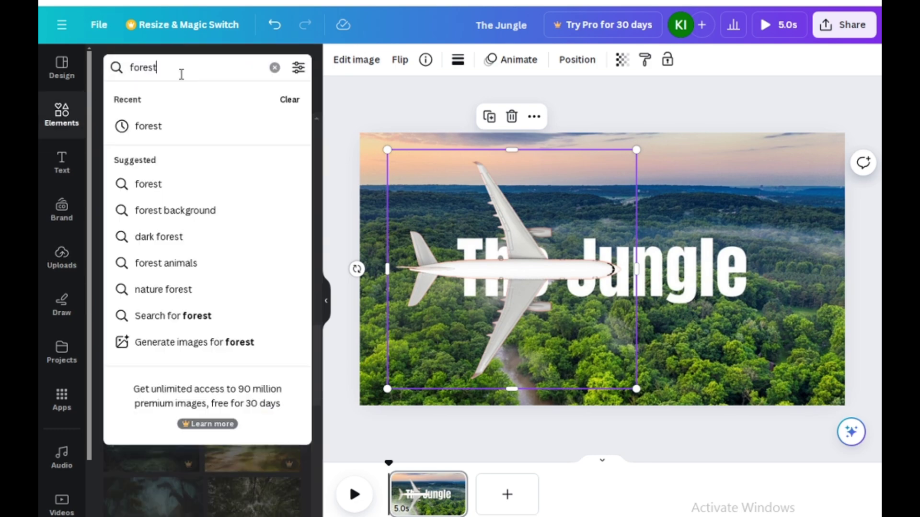
{"action": "left_click", "coordinate": [275, 69]}
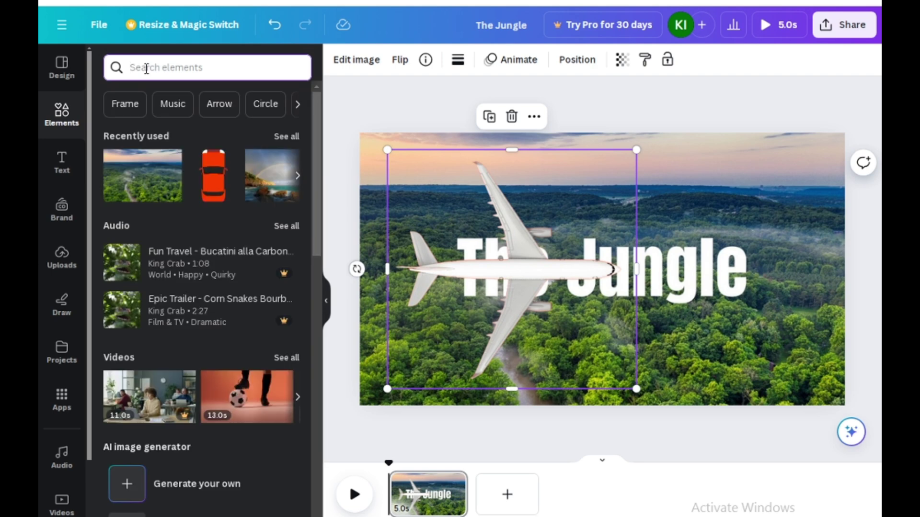
{"action": "type", "text": "rect"}
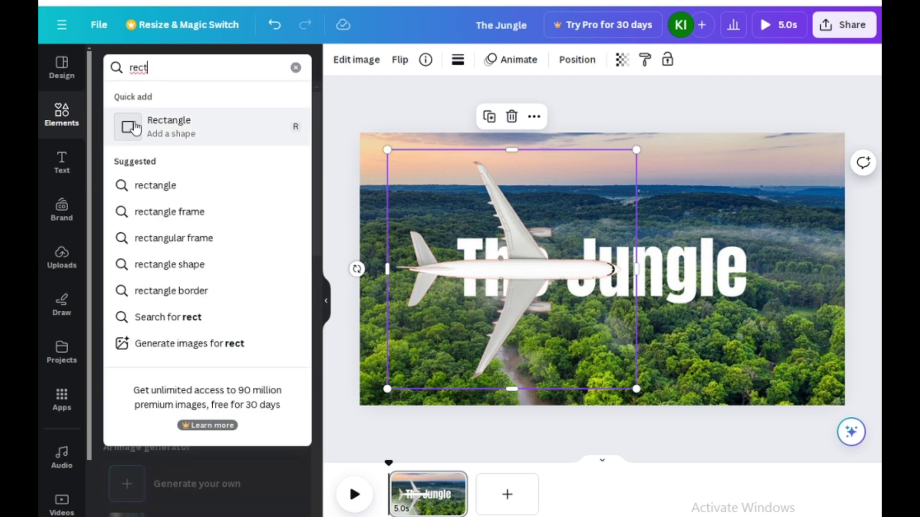
{"action": "left_click", "coordinate": [168, 127]}
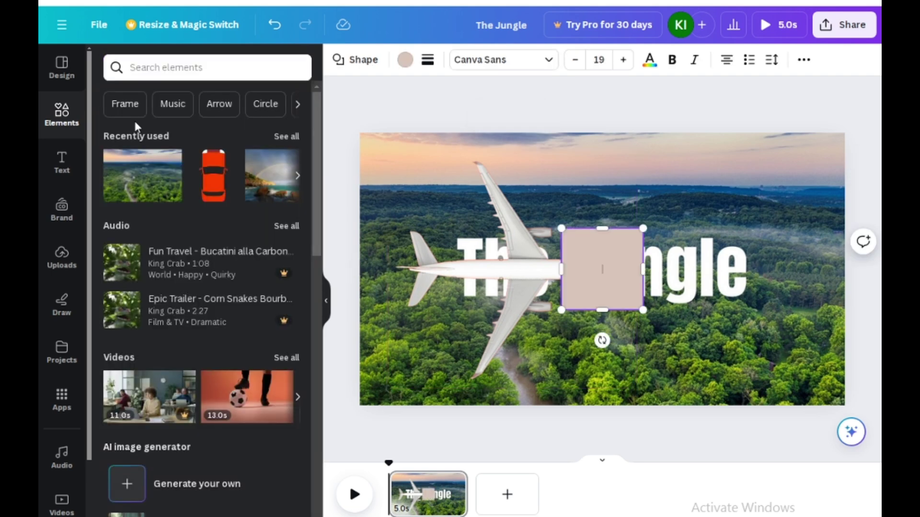
Change the rectangle's fill colour to the light blue default colour #38b6ff
{"action": "left_click", "coordinate": [404, 60]}
{"action": "scroll", "coordinate": [194, 406], "scroll_direction": "down", "scroll_amount": 3}
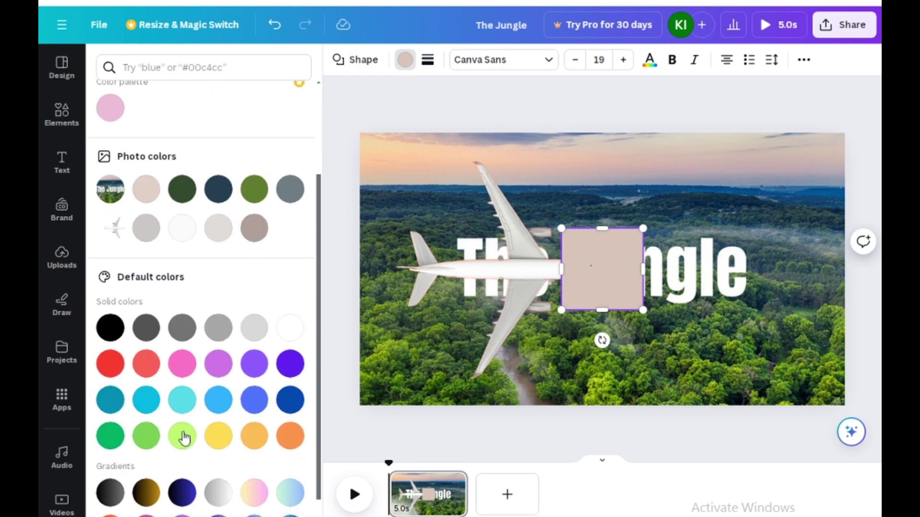
{"action": "left_click", "coordinate": [182, 400]}
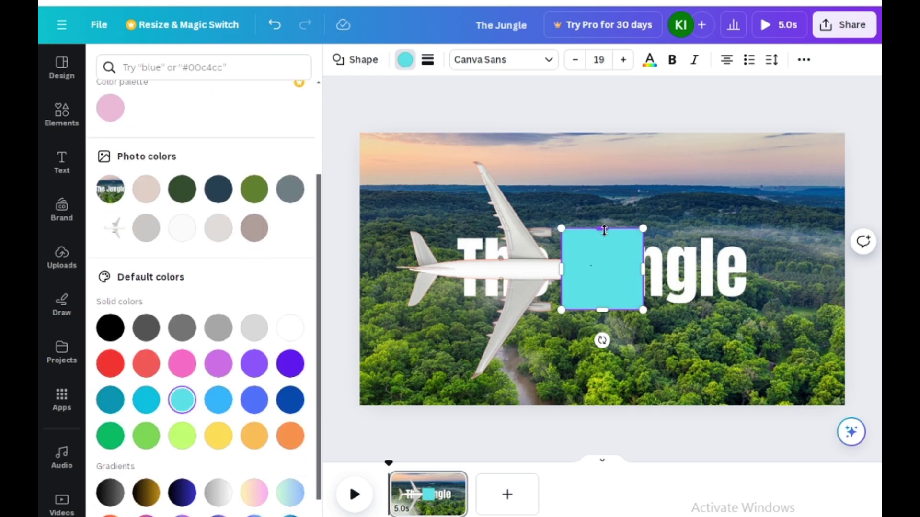
{"action": "left_click", "coordinate": [216, 401]}
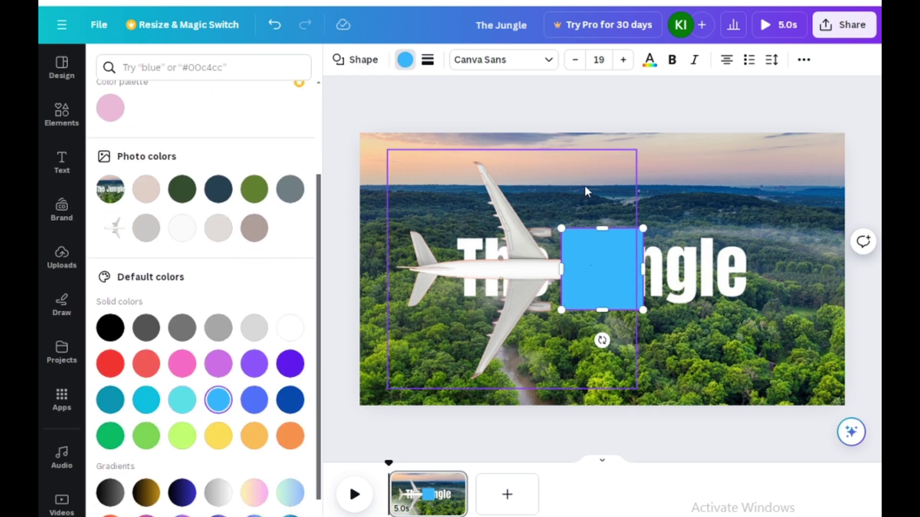
Stretch the blue rectangle past the page's upper and lower edges and widen it from the airplane's wings past the title's right end
{"action": "left_click_drag", "start_coordinate": [599, 232], "coordinate": [596, 117]}
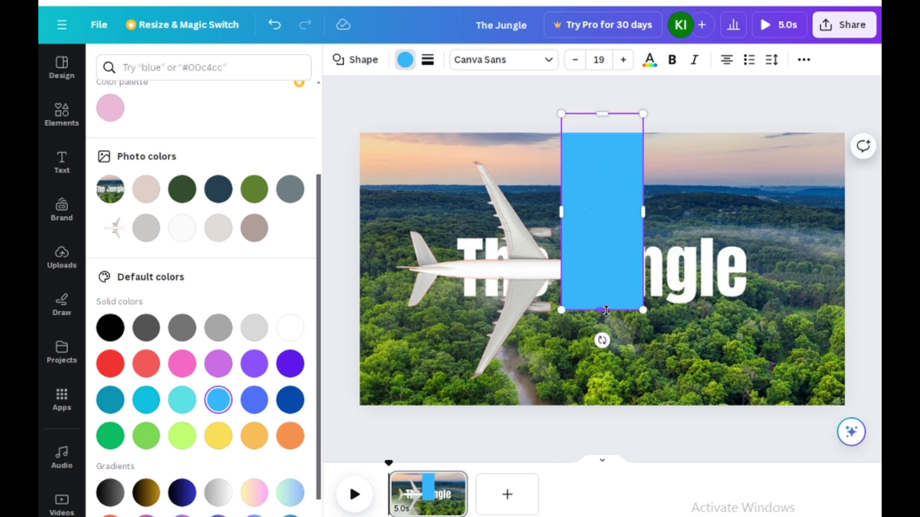
{"action": "left_click_drag", "start_coordinate": [605, 307], "coordinate": [604, 426]}
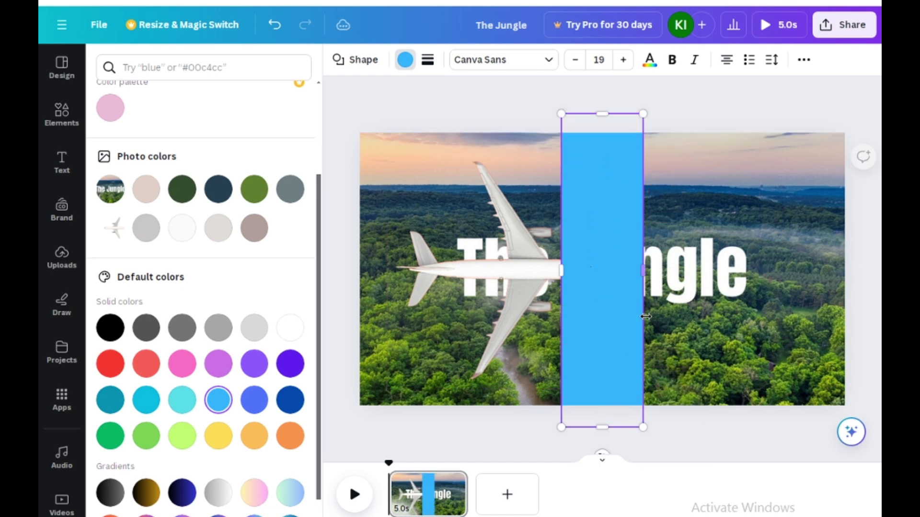
{"action": "left_click_drag", "start_coordinate": [602, 287], "coordinate": [796, 271]}
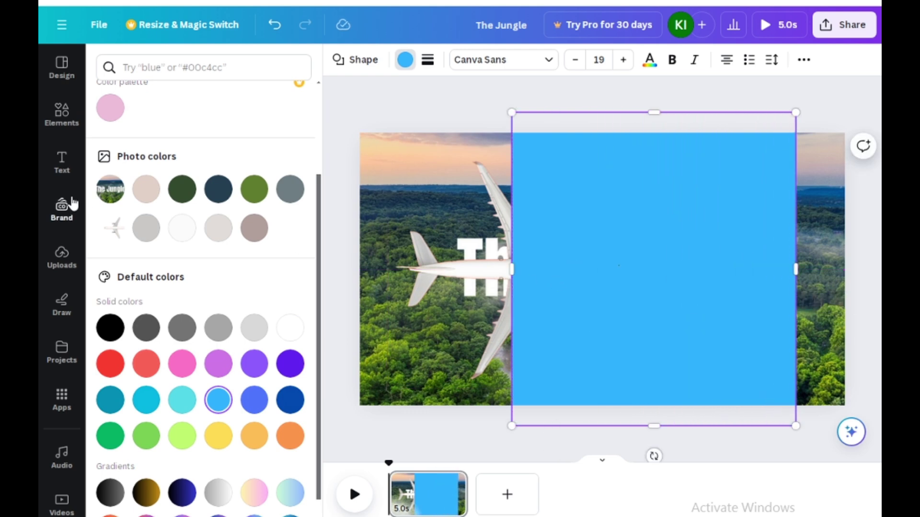
Search the elements for "rect" and add a second Rectangle shape on top of the blue one
{"action": "left_click", "coordinate": [62, 114]}
{"action": "left_click", "coordinate": [152, 68]}
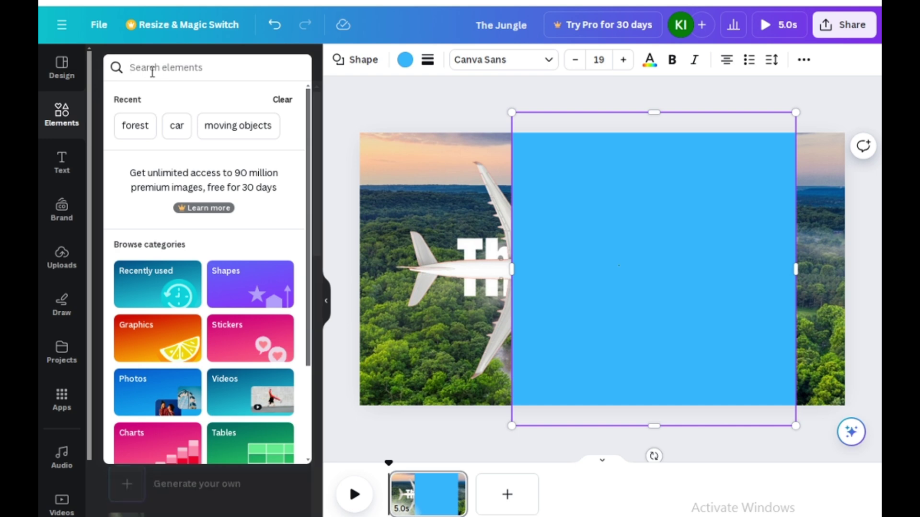
{"action": "type", "text": "rect"}
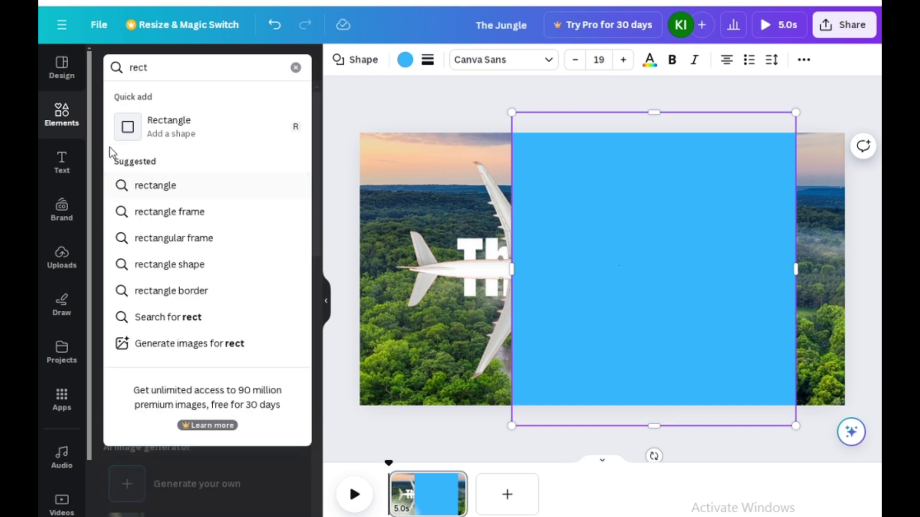
{"action": "left_click", "coordinate": [144, 126]}
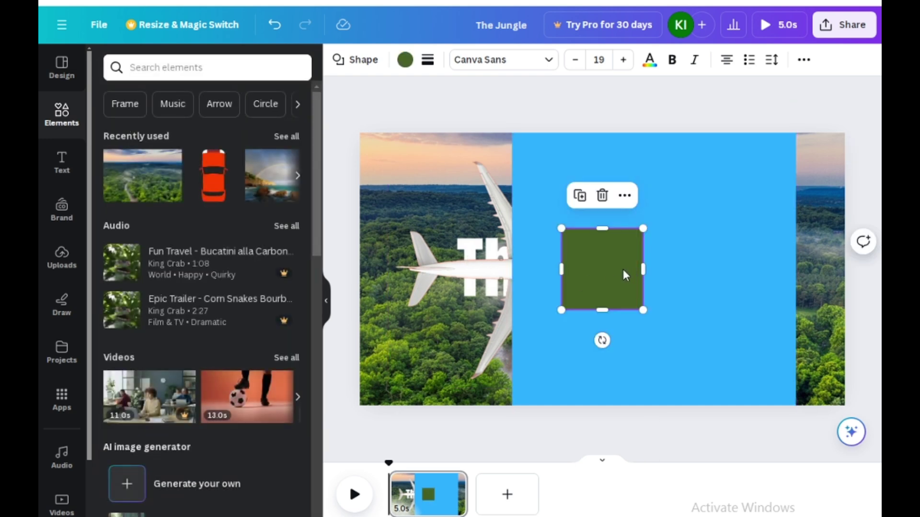
Move the new rectangle to the blue block's upper left, tilt it diagonally, and fill it with the same blue #38b6ff
{"action": "left_click_drag", "start_coordinate": [623, 271], "coordinate": [588, 214]}
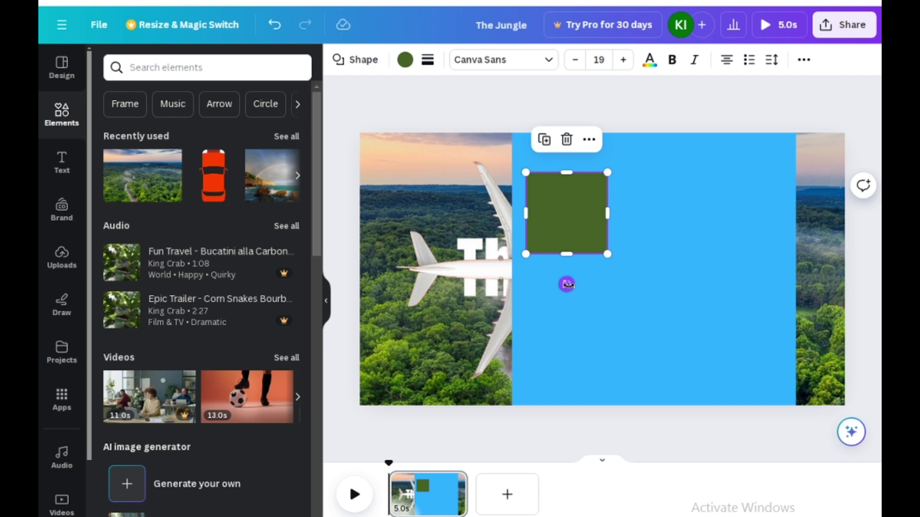
{"action": "left_click_drag", "start_coordinate": [567, 284], "coordinate": [606, 270]}
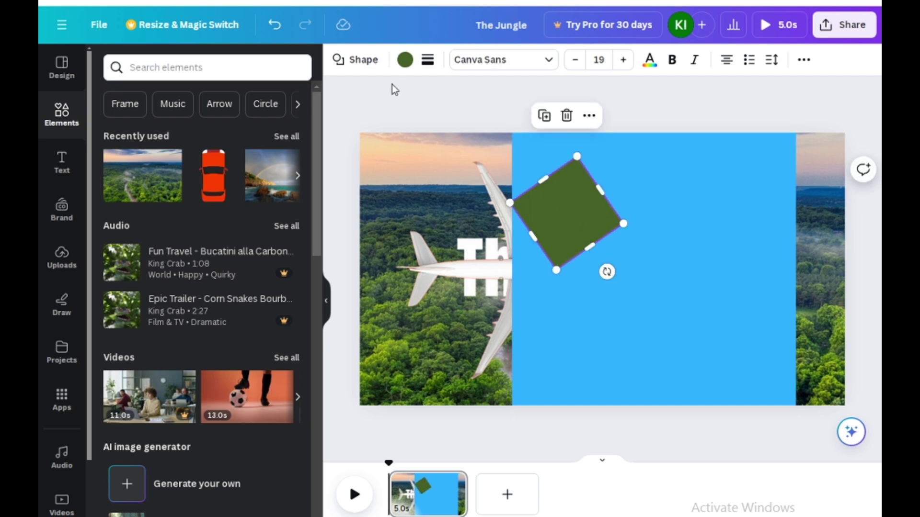
{"action": "left_click", "coordinate": [405, 60]}
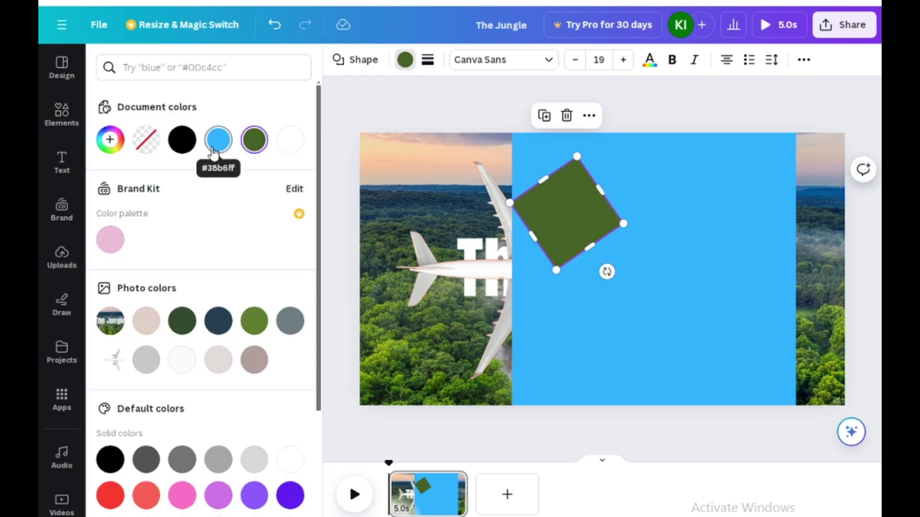
{"action": "left_click", "coordinate": [215, 153]}
Move the tilted rectangle over the airplane's upper wing, lengthening, narrowing and rotating it to follow the wing's slope
{"action": "left_click_drag", "start_coordinate": [565, 225], "coordinate": [535, 188]}
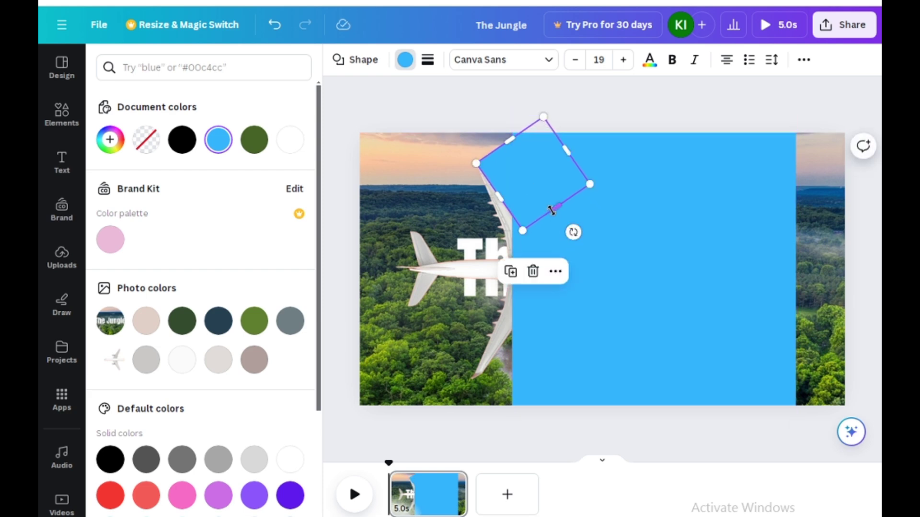
{"action": "left_click_drag", "start_coordinate": [551, 211], "coordinate": [580, 243]}
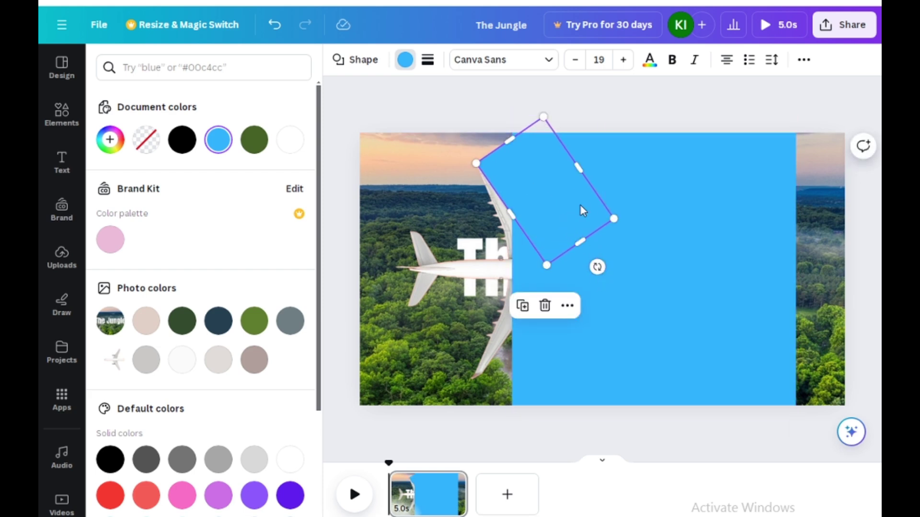
{"action": "left_click_drag", "start_coordinate": [578, 168], "coordinate": [570, 174]}
{"action": "left_click_drag", "start_coordinate": [592, 269], "coordinate": [574, 273]}
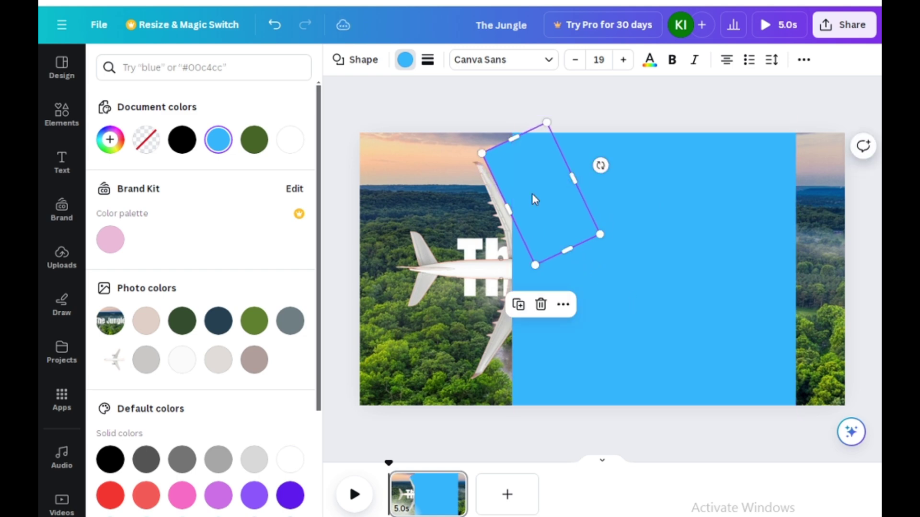
{"action": "left_click_drag", "start_coordinate": [532, 193], "coordinate": [518, 180]}
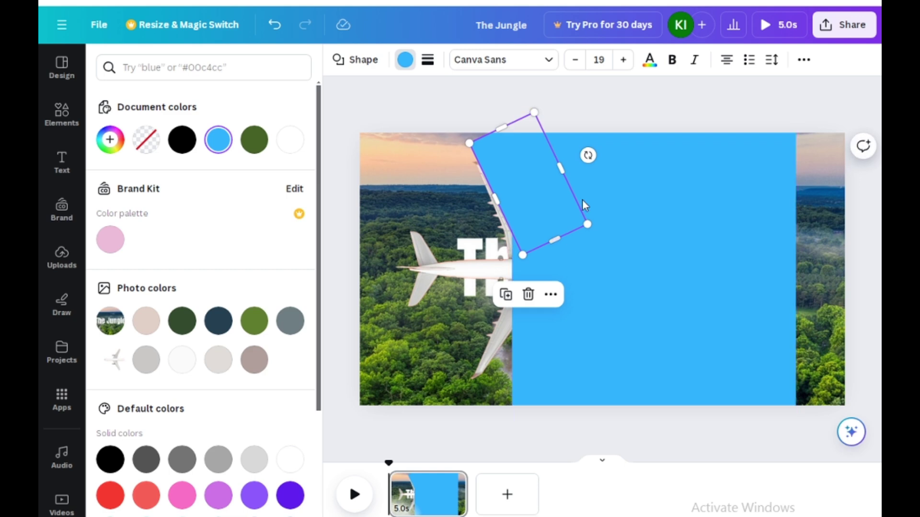
Fine-tune the tilted rectangle's angle and position along the upper wing's edge, and extend it down to the airplane's fuselage
{"action": "left_click_drag", "start_coordinate": [587, 155], "coordinate": [589, 158]}
{"action": "left_click_drag", "start_coordinate": [524, 203], "coordinate": [516, 189]}
{"action": "left_click_drag", "start_coordinate": [581, 148], "coordinate": [582, 153]}
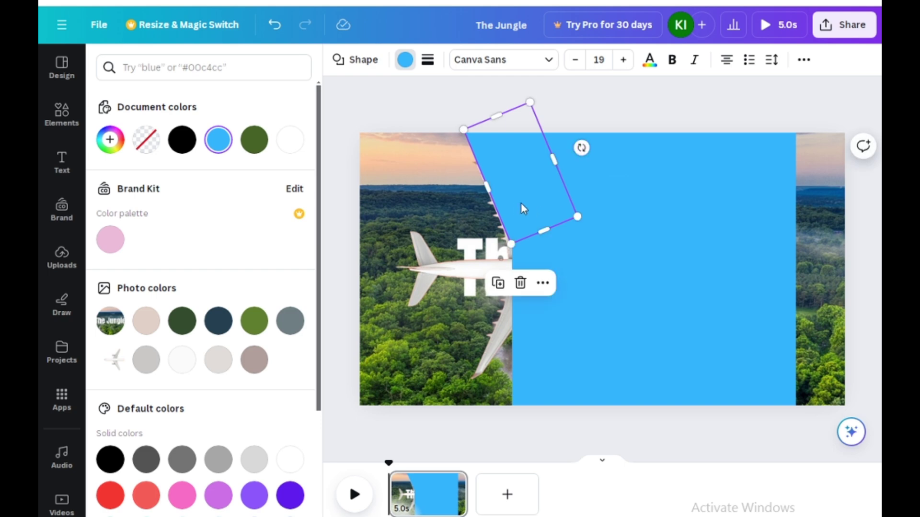
{"action": "mouse_move", "coordinate": [524, 196]}
{"action": "left_mouse_down"}
{"action": "mouse_move", "coordinate": [519, 178]}
{"action": "mouse_move", "coordinate": [526, 197]}
{"action": "left_mouse_up"}
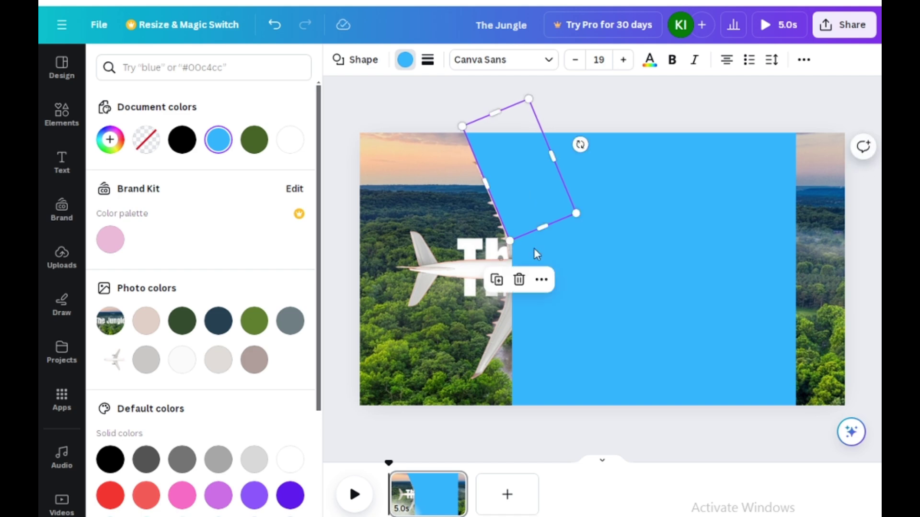
{"action": "left_click_drag", "start_coordinate": [536, 230], "coordinate": [559, 253]}
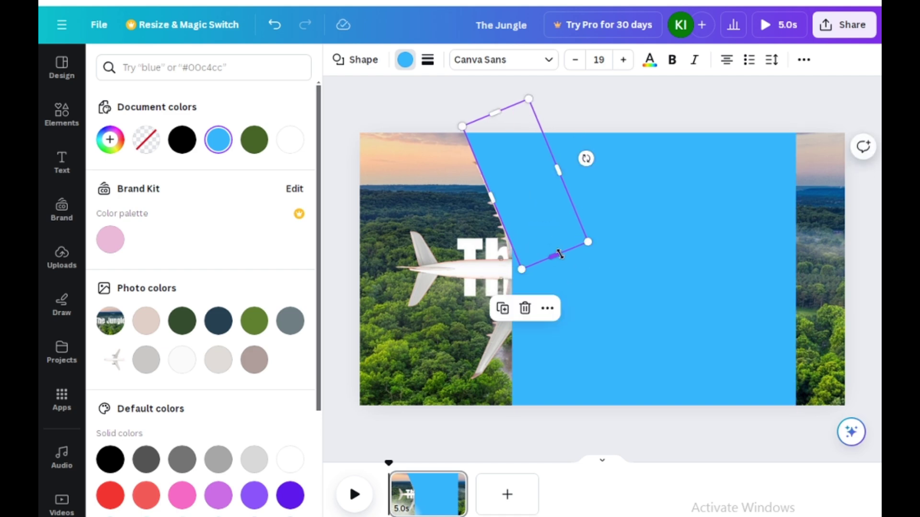
{"action": "left_click", "coordinate": [519, 200]}
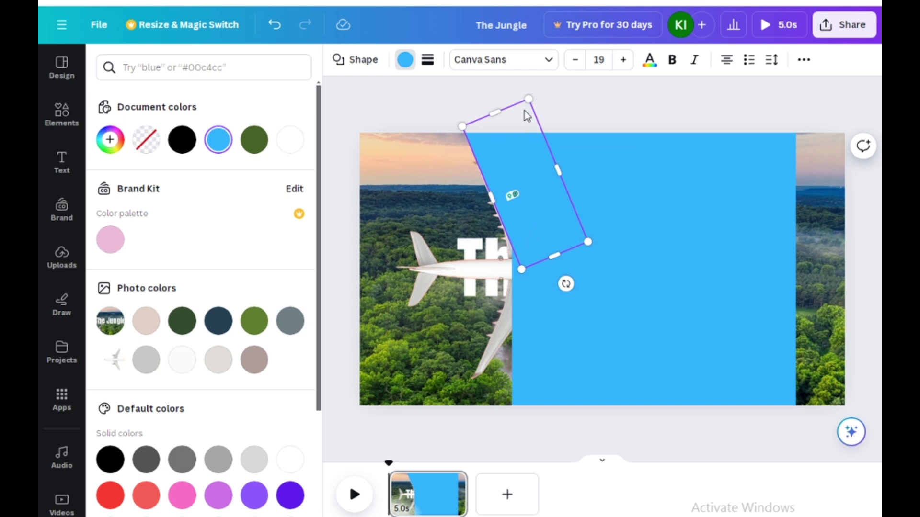
Duplicate the tilted blue rectangle, place the copy over the airplane's lower wing, and rotate it to mirror the upper one
{"action": "key", "text": "Escape"}
{"action": "key", "text": "Escape"}
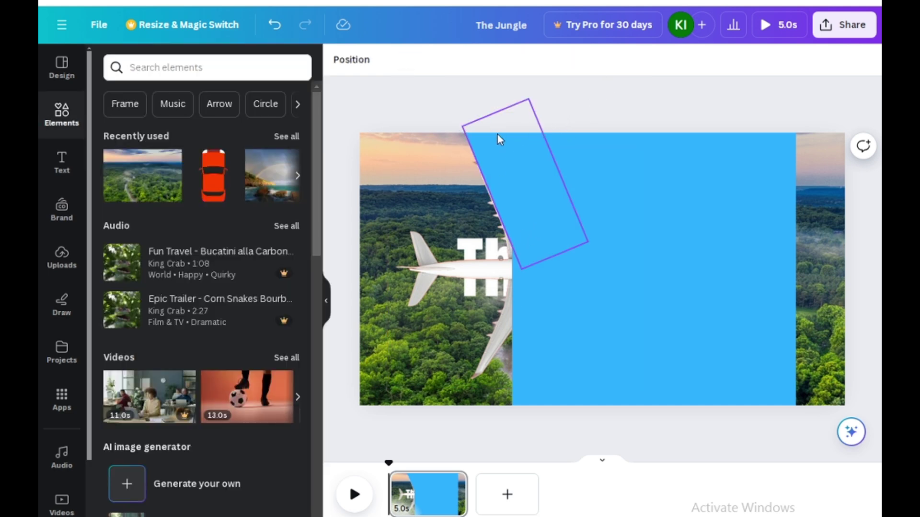
{"action": "left_click", "coordinate": [516, 180]}
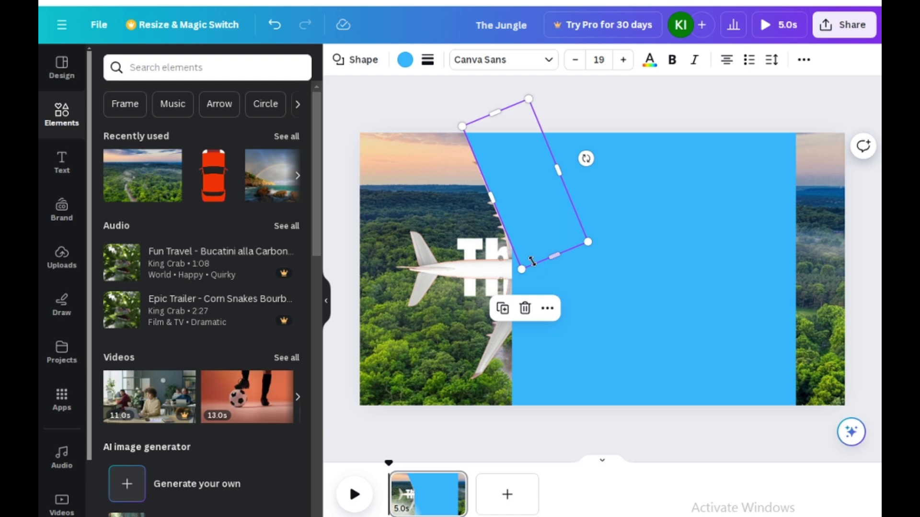
{"action": "left_click", "coordinate": [504, 309]}
{"action": "left_click_drag", "start_coordinate": [548, 231], "coordinate": [611, 285]}
{"action": "left_click_drag", "start_coordinate": [648, 369], "coordinate": [557, 357]}
{"action": "left_click_drag", "start_coordinate": [589, 304], "coordinate": [508, 395]}
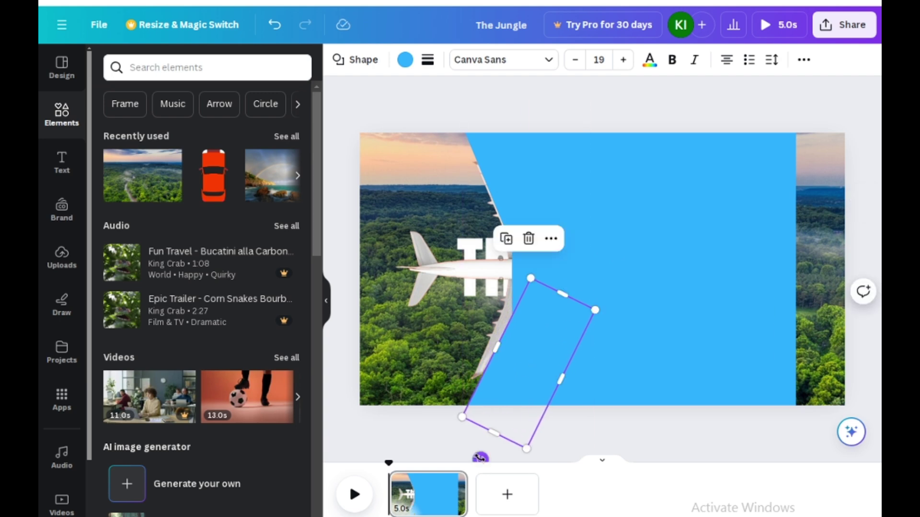
Fine-tune the duplicated rectangle's angle and position so its edge follows the airplane's lower wing from tip to fuselage
{"action": "left_click_drag", "start_coordinate": [480, 458], "coordinate": [483, 459]}
{"action": "left_click_drag", "start_coordinate": [516, 379], "coordinate": [515, 371]}
{"action": "left_click_drag", "start_coordinate": [481, 451], "coordinate": [483, 451]}
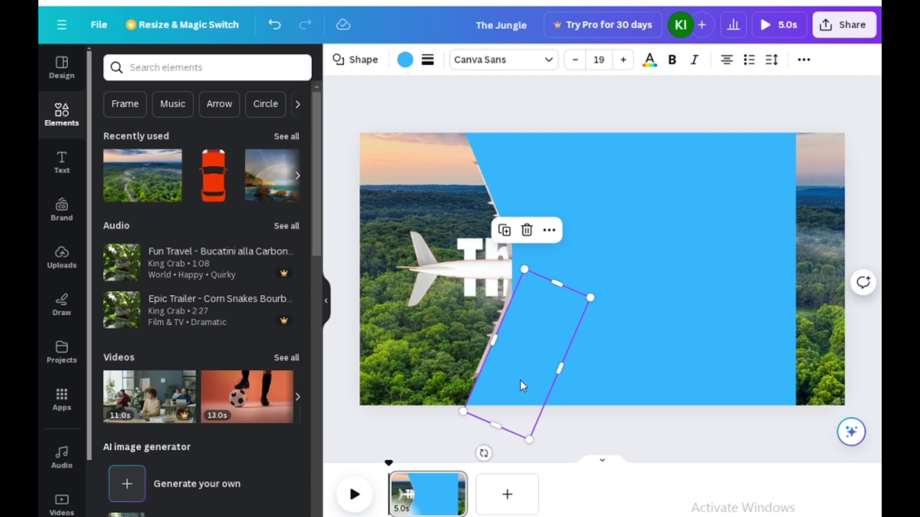
{"action": "left_click_drag", "start_coordinate": [520, 375], "coordinate": [521, 376]}
{"action": "left_click_drag", "start_coordinate": [482, 452], "coordinate": [479, 446]}
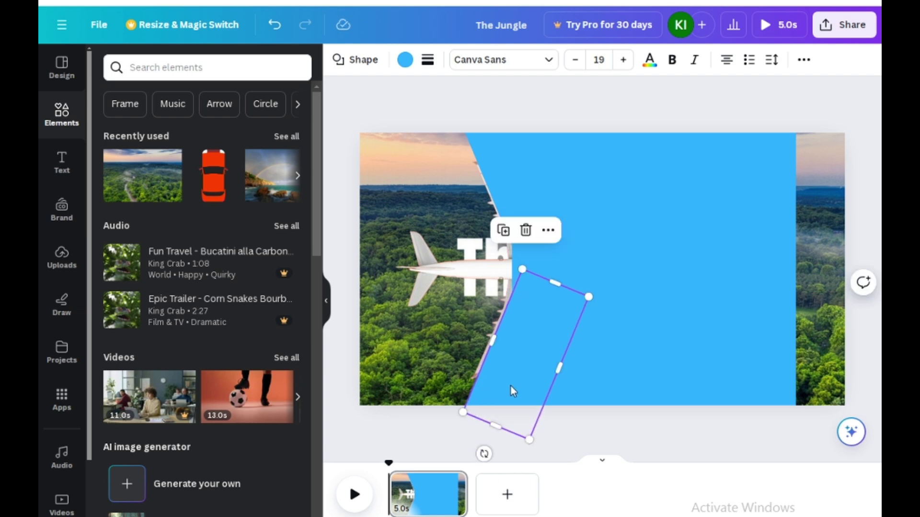
{"action": "left_click_drag", "start_coordinate": [512, 384], "coordinate": [513, 383]}
Bring the airplane image to the front, above the blue rectangles
{"action": "left_click", "coordinate": [469, 266]}
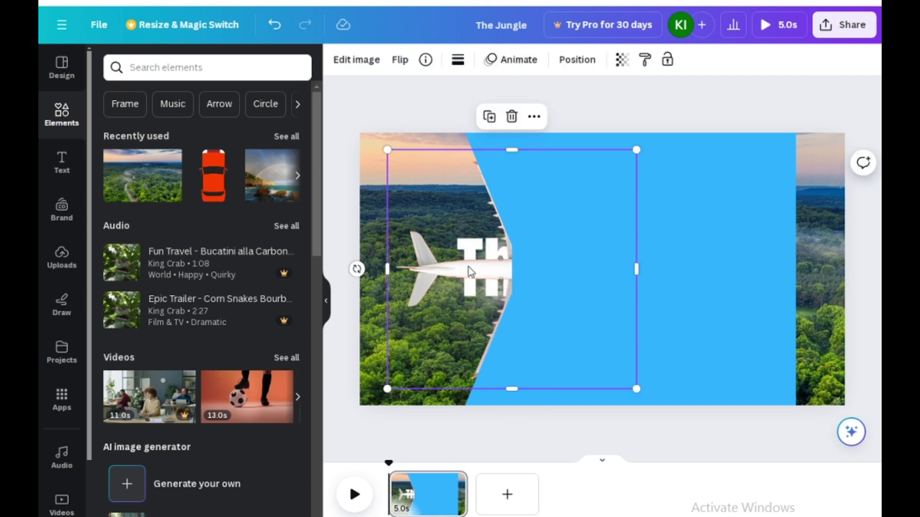
{"action": "right_click", "coordinate": [468, 266]}
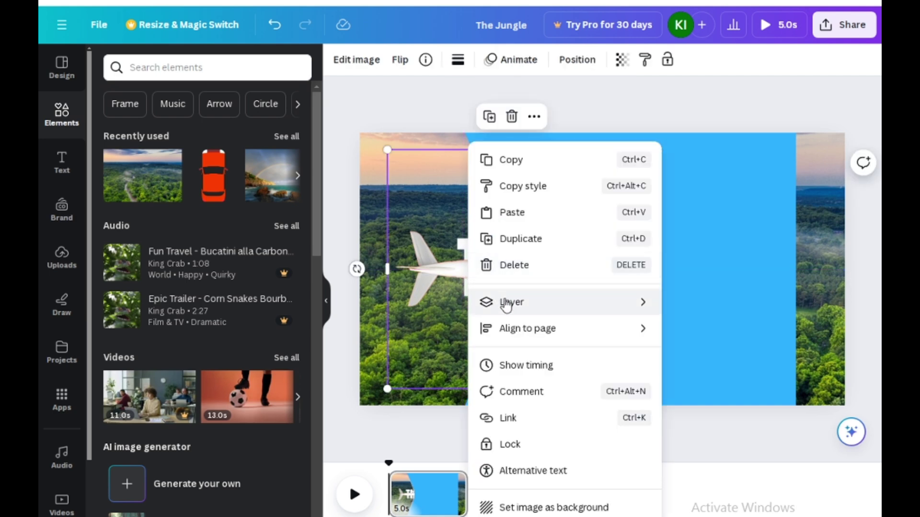
{"action": "mouse_move", "coordinate": [507, 308]}
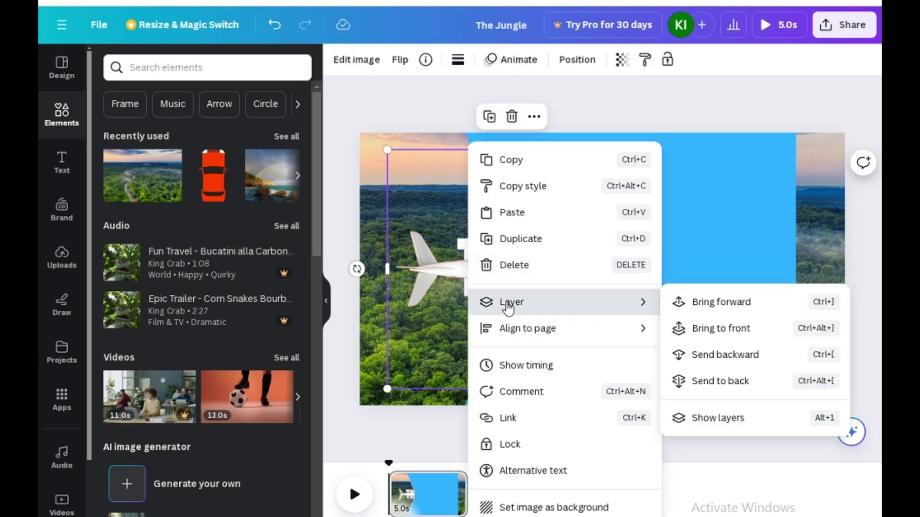
{"action": "left_click", "coordinate": [723, 330]}
Widen the large blue rectangle until it extends beyond the page's right edge
{"action": "left_click", "coordinate": [706, 305]}
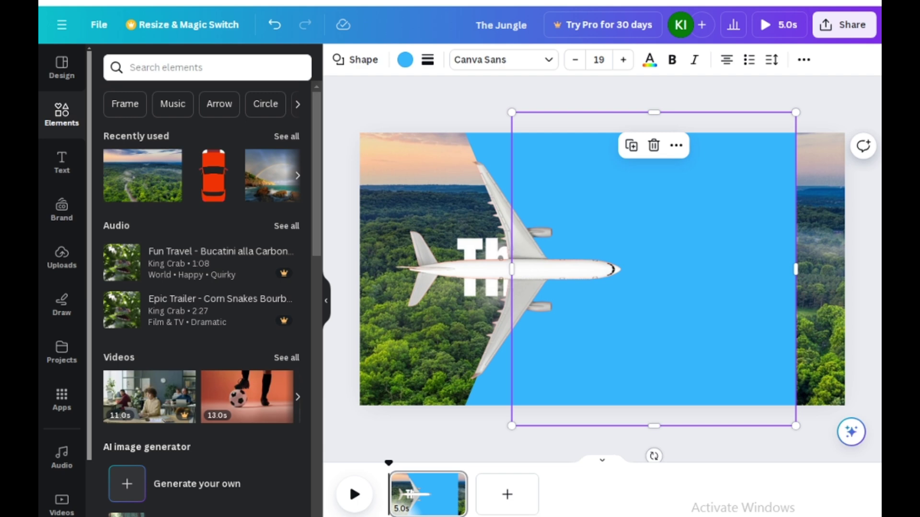
{"action": "key", "text": "ctrl+minus"}
{"action": "key", "text": "ctrl+minus"}
{"action": "key", "text": "ctrl+minus"}
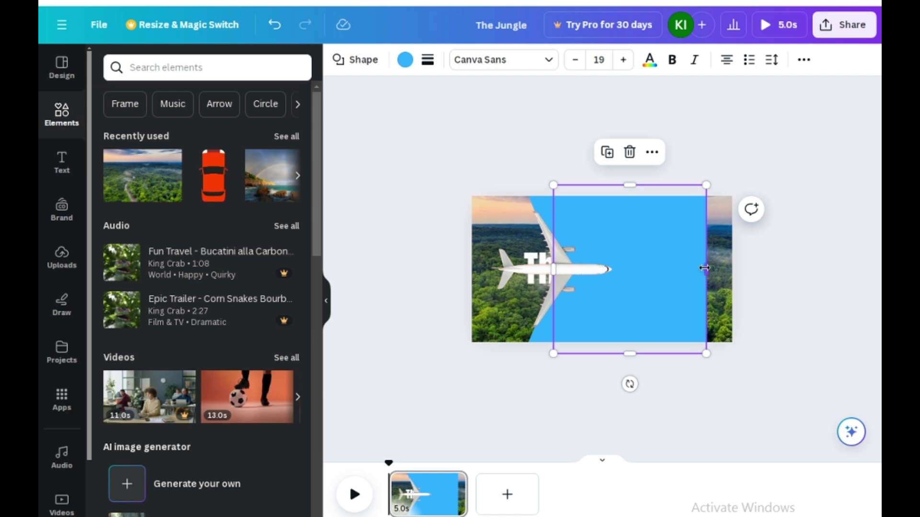
{"action": "left_click_drag", "start_coordinate": [705, 270], "coordinate": [778, 269]}
Group the airplane with the blue rectangles, move the group left until the wings pass the page's left edge, and ungroup it
{"action": "left_click_drag", "start_coordinate": [792, 237], "coordinate": [488, 310]}
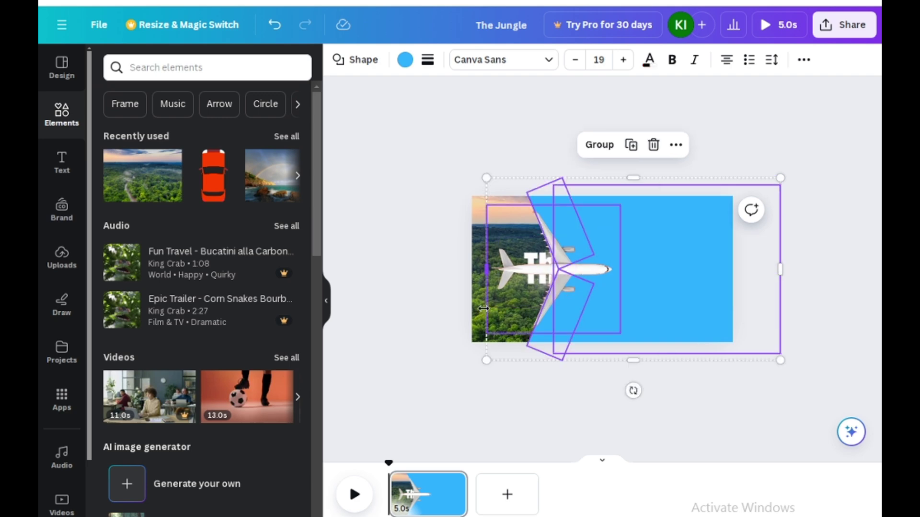
{"action": "left_click", "coordinate": [596, 145]}
{"action": "left_click_drag", "start_coordinate": [680, 269], "coordinate": [585, 270]}
{"action": "left_click", "coordinate": [489, 146]}
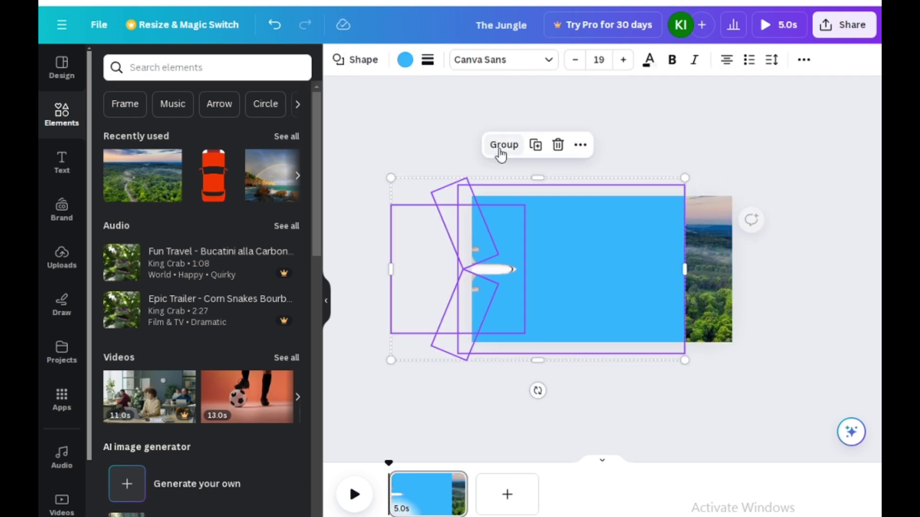
Extend the large blue rectangle past the page's right edge again and group it with the airplane and both tilted rectangles
{"action": "left_click", "coordinate": [615, 277]}
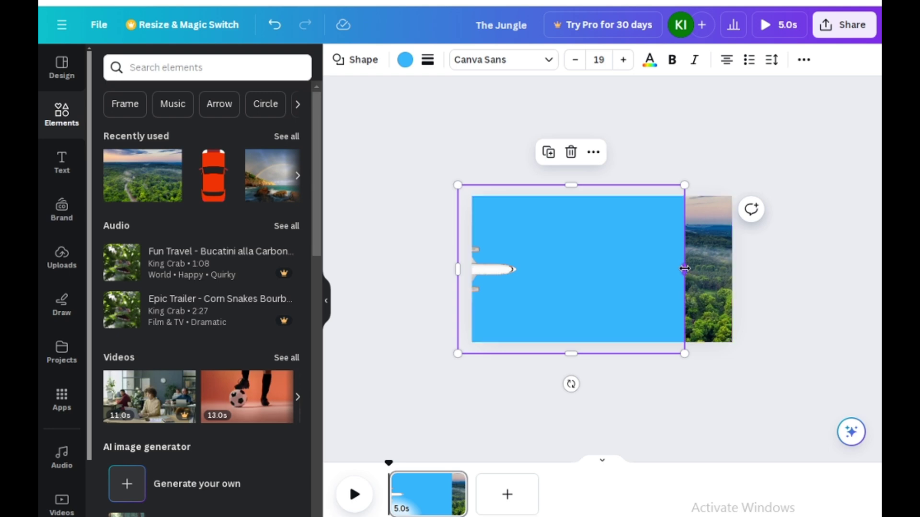
{"action": "left_click_drag", "start_coordinate": [693, 268], "coordinate": [425, 303]}
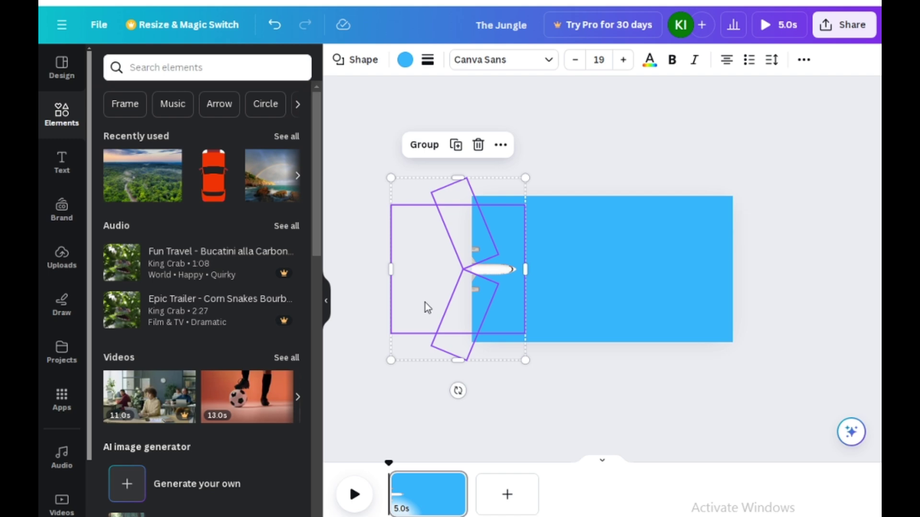
{"action": "left_click", "coordinate": [605, 277], "text": "shift"}
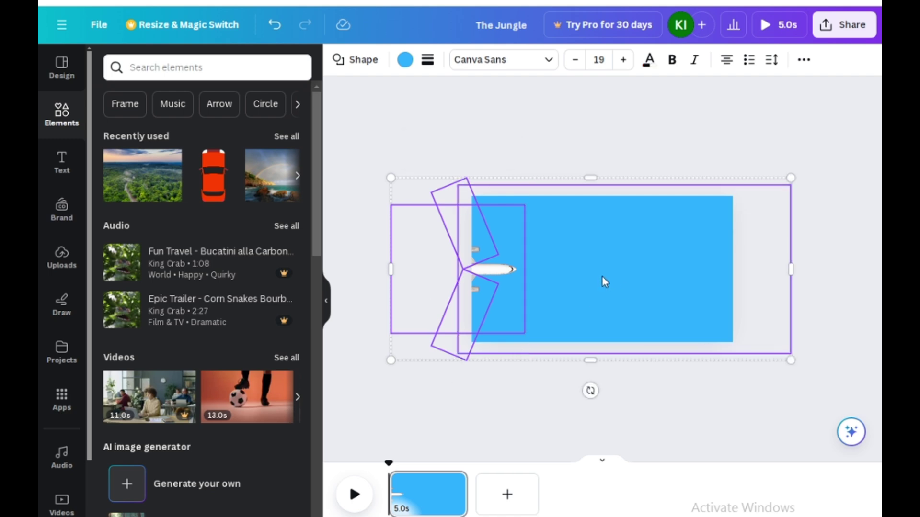
{"action": "left_click", "coordinate": [556, 146]}
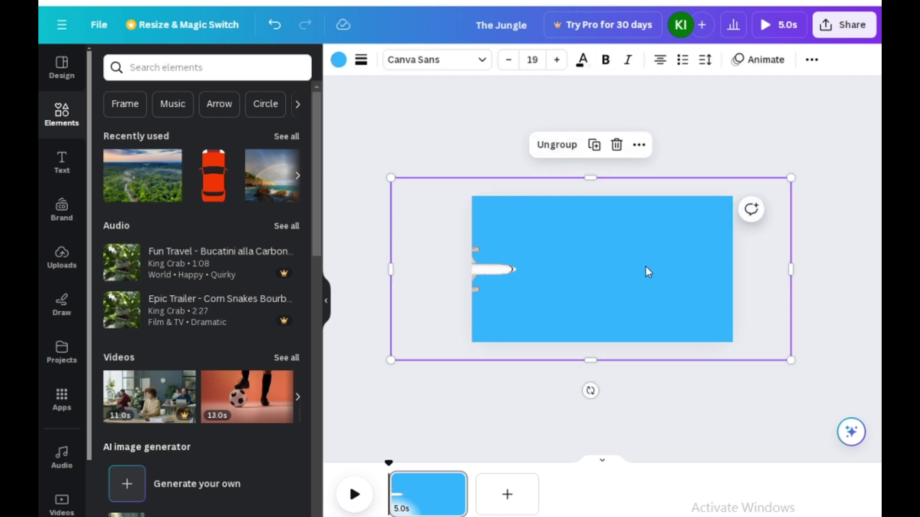
Move the group left until the airplane sits off the page and the blue rectangle covers the whole page
{"action": "left_click_drag", "start_coordinate": [645, 268], "coordinate": [601, 269]}
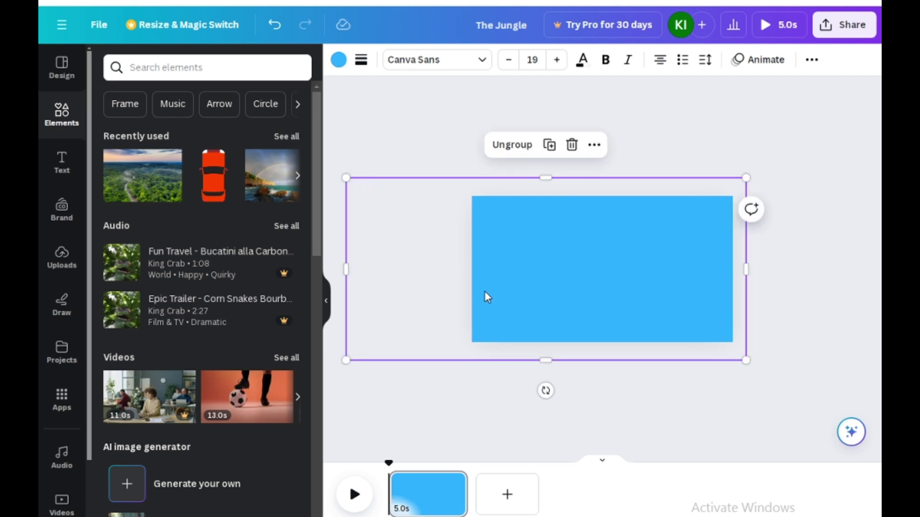
{"action": "mouse_move", "coordinate": [484, 291]}
{"action": "left_mouse_down"}
{"action": "mouse_move", "coordinate": [626, 283]}
{"action": "mouse_move", "coordinate": [484, 291]}
{"action": "left_mouse_up"}
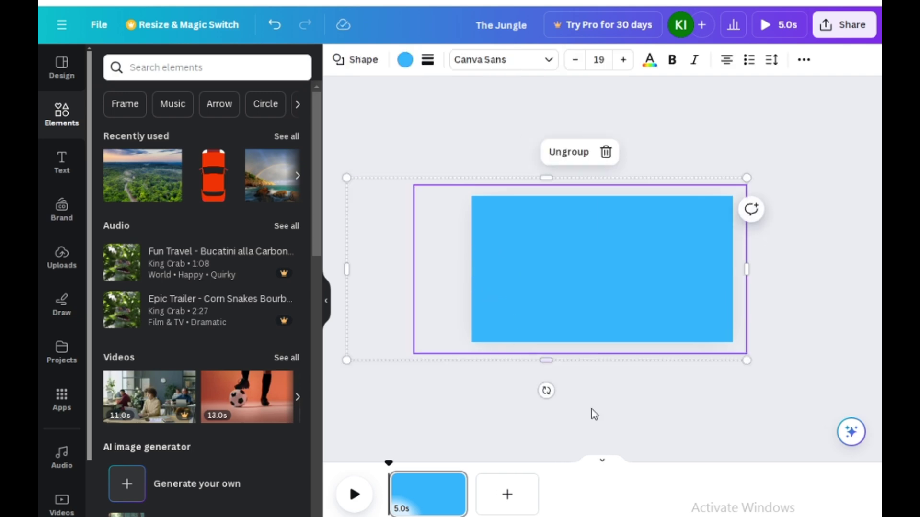
{"action": "key", "text": "ctrl+plus"}
{"action": "key", "text": "ctrl+plus"}
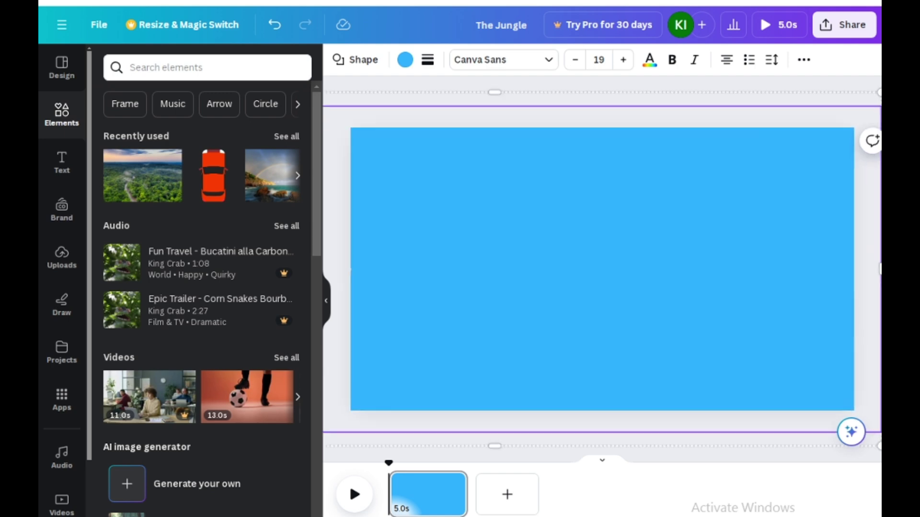
{"action": "key", "text": "ctrl+minus"}
{"action": "key", "text": "ctrl+minus"}
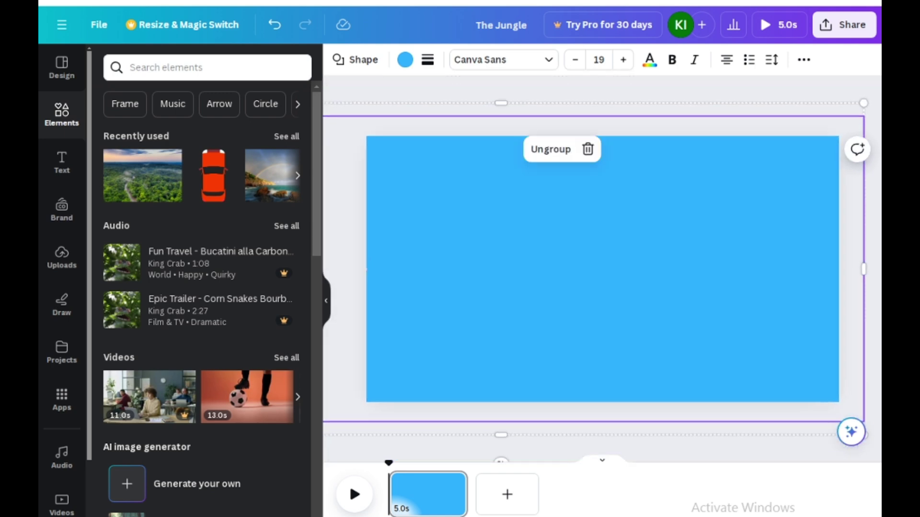
{"action": "left_click", "coordinate": [567, 449]}
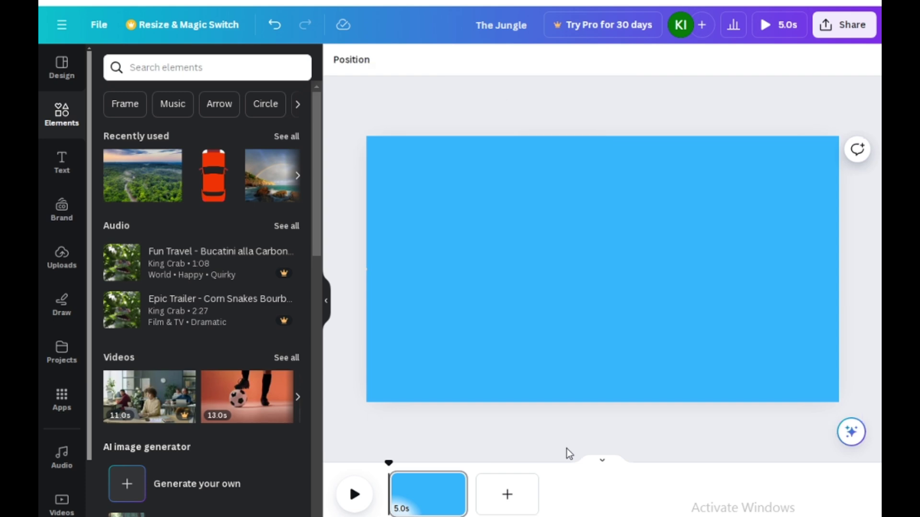
Duplicate the all-blue page in the timeline
{"action": "left_click", "coordinate": [544, 267]}
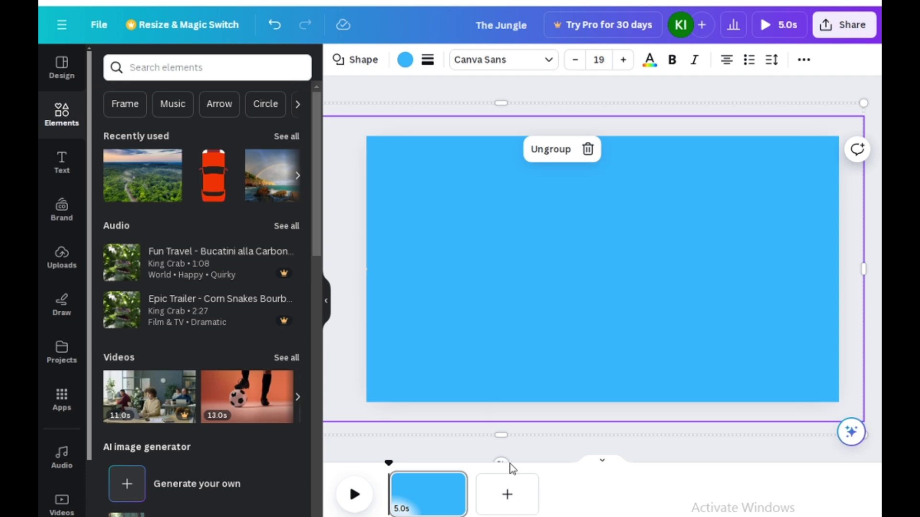
{"action": "left_click", "coordinate": [453, 482]}
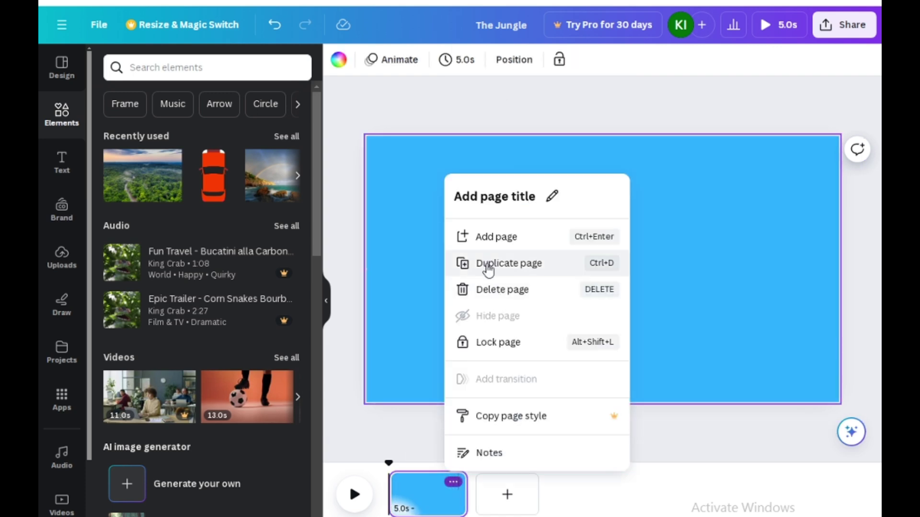
{"action": "left_click", "coordinate": [488, 268]}
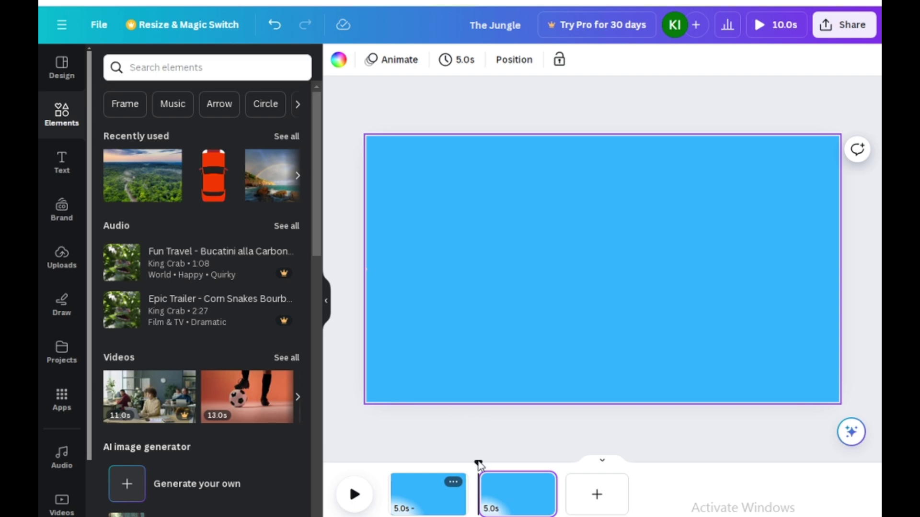
Add a heading reading "Welcome" to the first page
{"action": "left_click", "coordinate": [431, 496]}
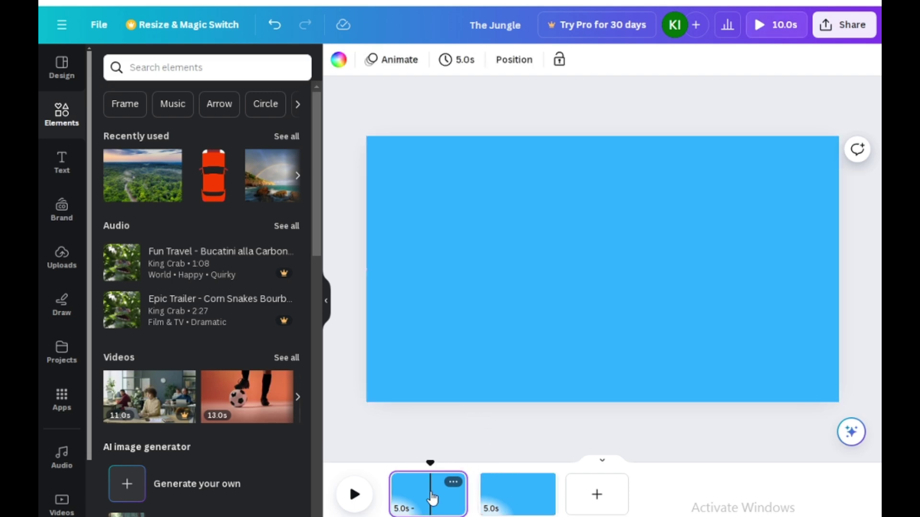
{"action": "left_click", "coordinate": [499, 261]}
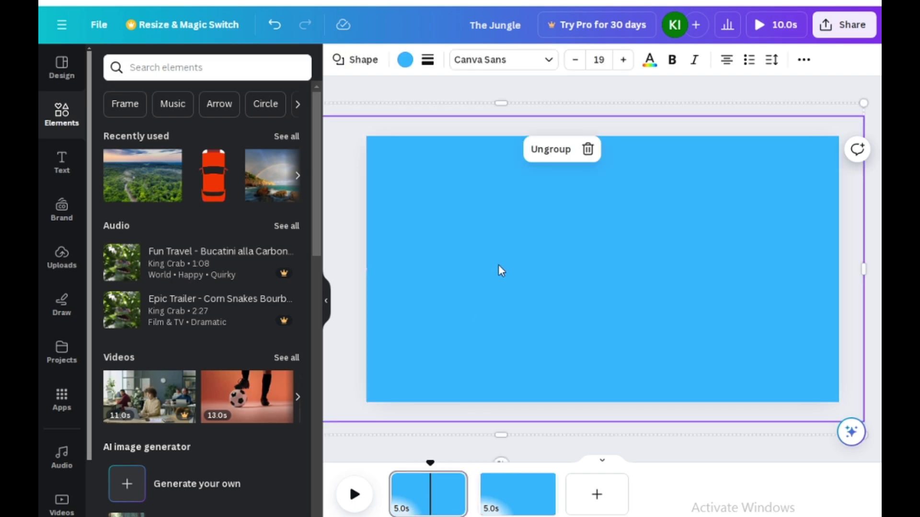
{"action": "left_click", "coordinate": [60, 164]}
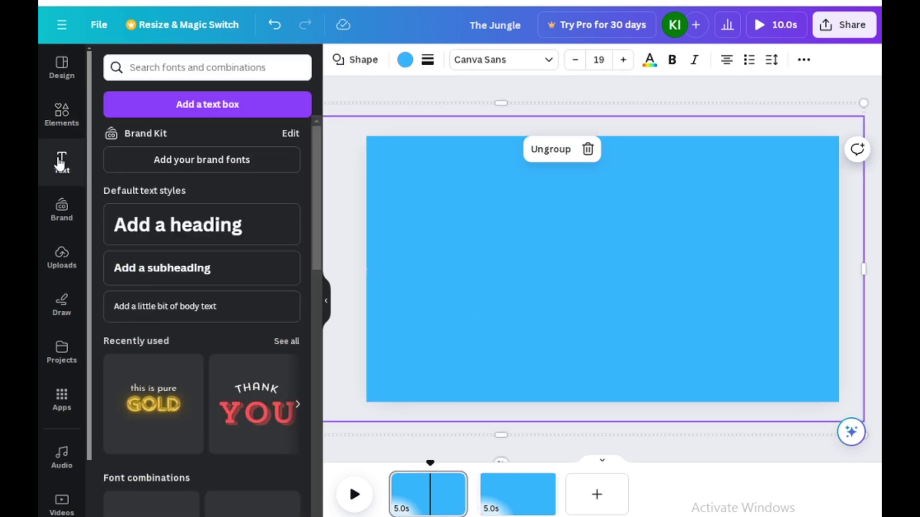
{"action": "left_click", "coordinate": [134, 226]}
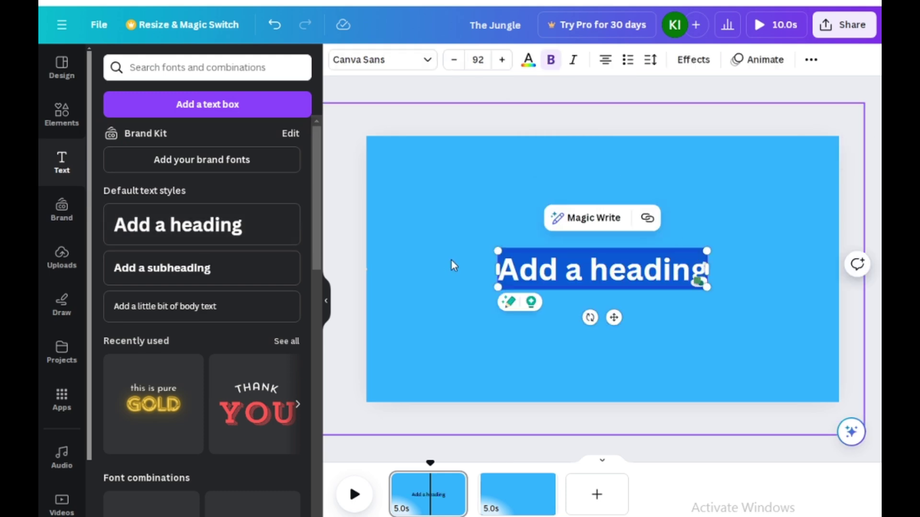
{"action": "type", "text": "Wel"}
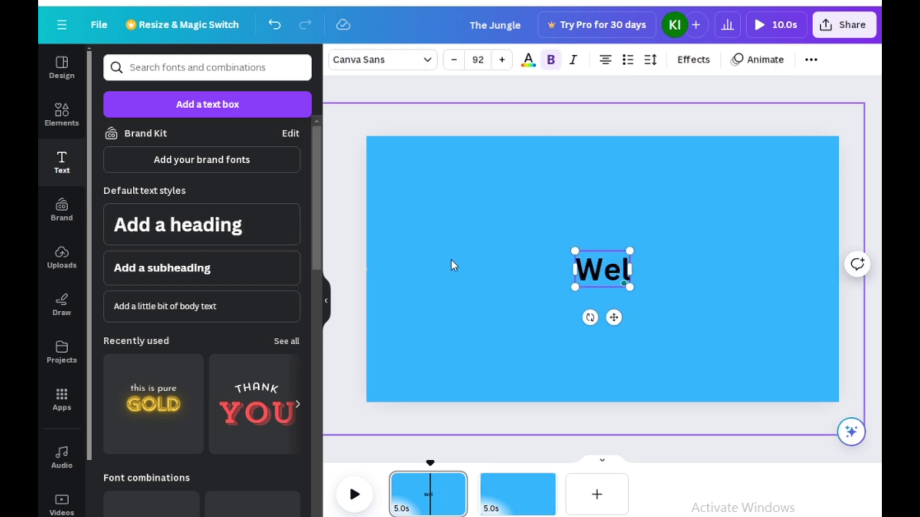
{"action": "type", "text": "come"}
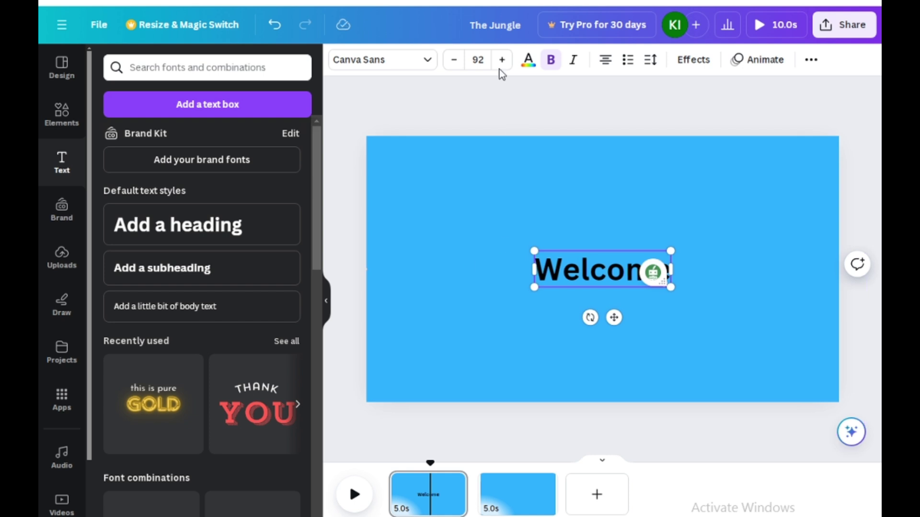
Color the "Welcome" heading white, set its font size to 200, and center it on the page
{"action": "double_click", "coordinate": [603, 281]}
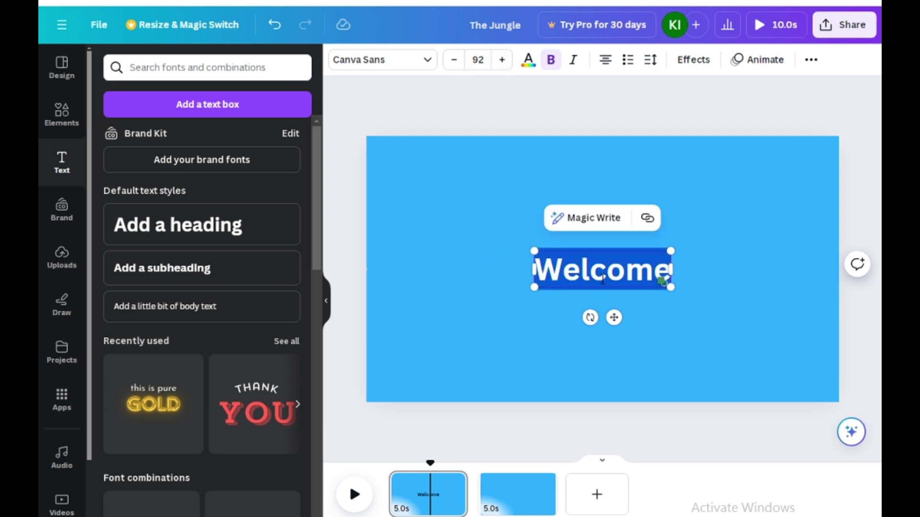
{"action": "left_click", "coordinate": [528, 59]}
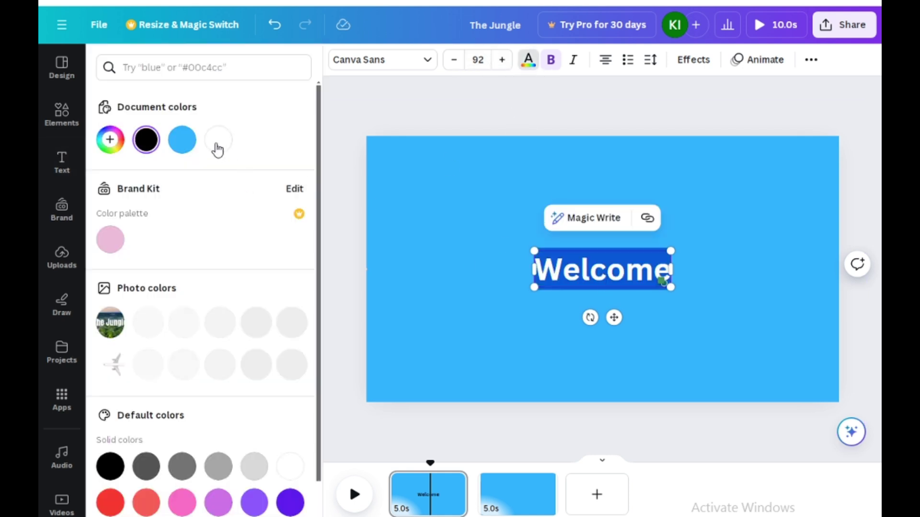
{"action": "left_click", "coordinate": [219, 150]}
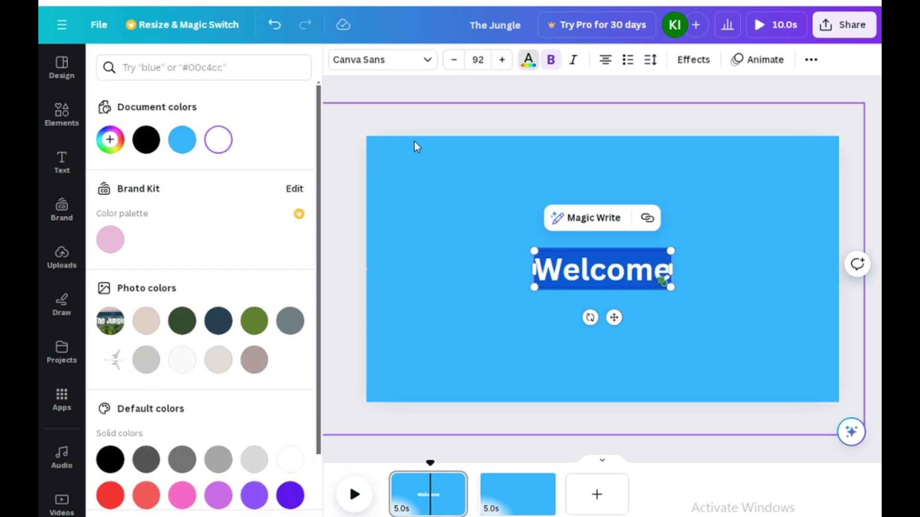
{"action": "left_click", "coordinate": [478, 58]}
{"action": "key", "text": "Return"}
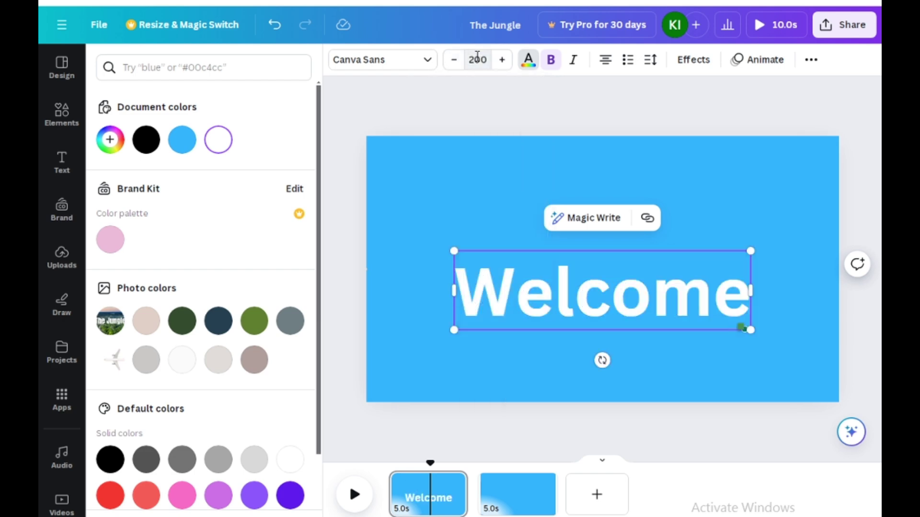
{"action": "left_click", "coordinate": [573, 355]}
{"action": "left_click_drag", "start_coordinate": [579, 308], "coordinate": [579, 283]}
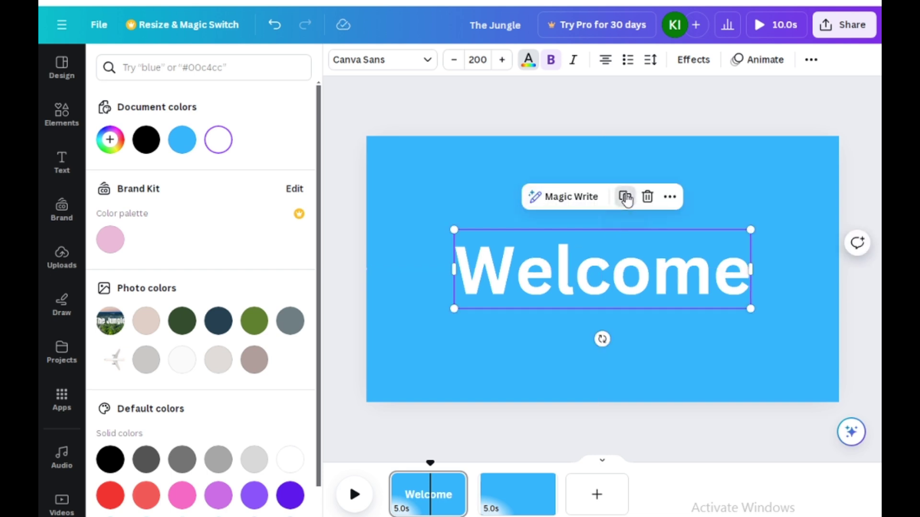
Duplicate the "Welcome" heading, change the copy's text to "To", and center it on the page over the original
{"action": "key", "text": "ctrl+d"}
{"action": "left_click_drag", "start_coordinate": [601, 265], "coordinate": [597, 281]}
{"action": "double_click", "coordinate": [598, 289]}
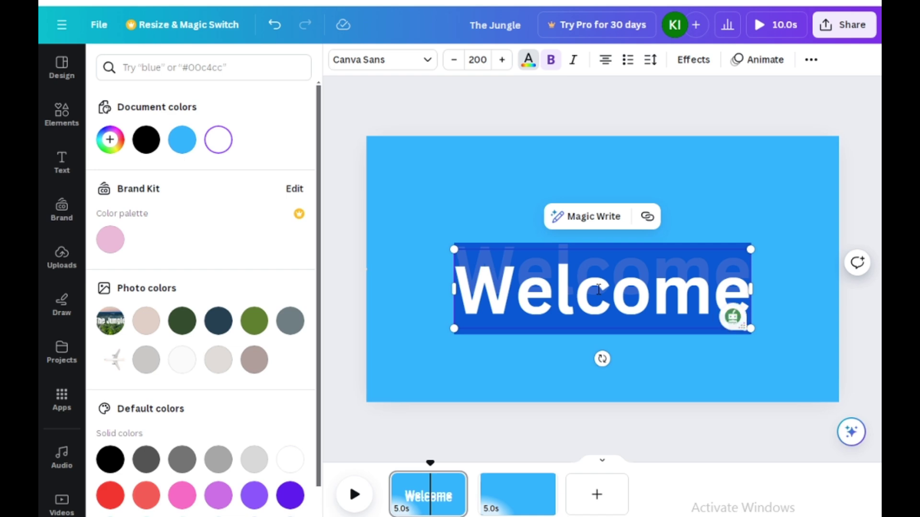
{"action": "type", "text": "To"}
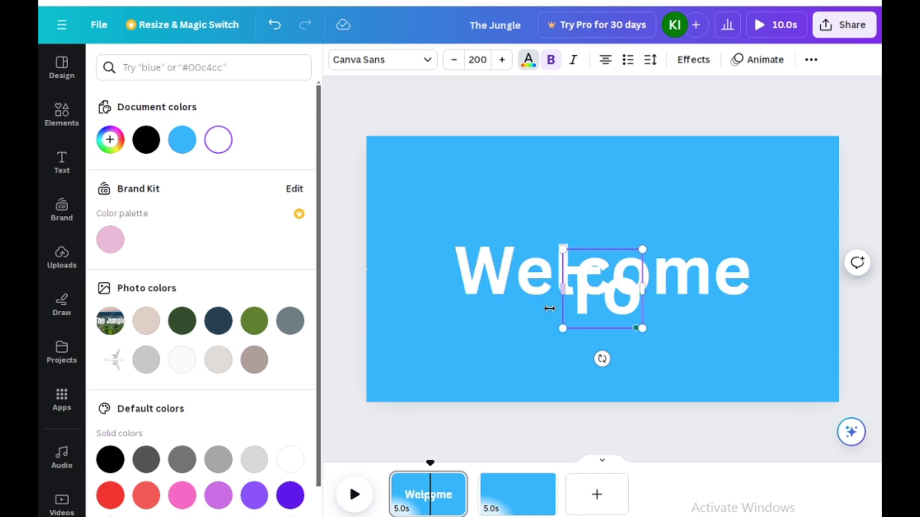
{"action": "left_click", "coordinate": [521, 315]}
{"action": "left_click", "coordinate": [599, 305]}
{"action": "left_click_drag", "start_coordinate": [602, 306], "coordinate": [602, 287]}
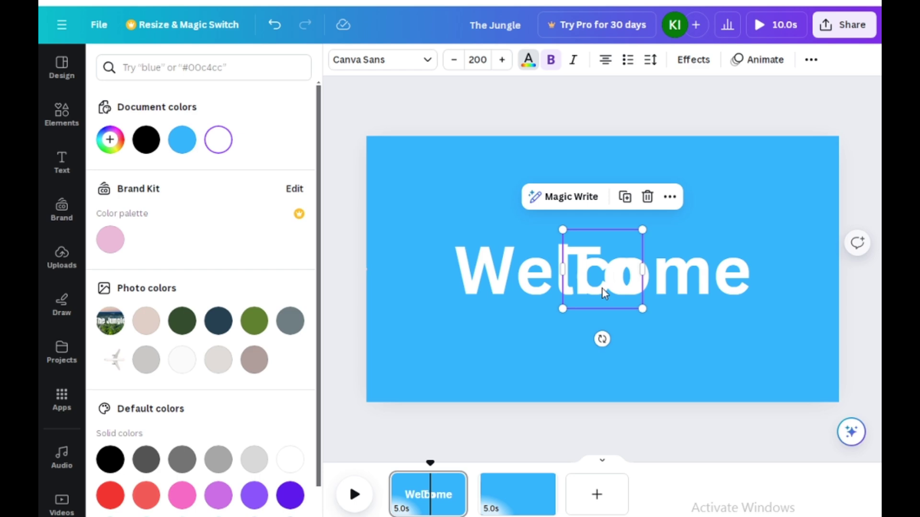
Apply the Lift effect and the Rise text animation to the "Welcome" heading
{"action": "left_click", "coordinate": [491, 266]}
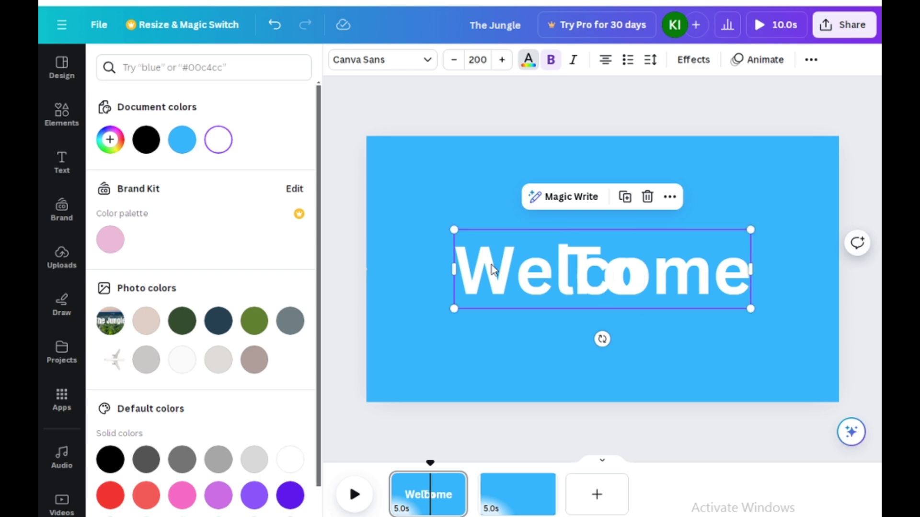
{"action": "left_click", "coordinate": [694, 60]}
{"action": "left_click", "coordinate": [271, 156]}
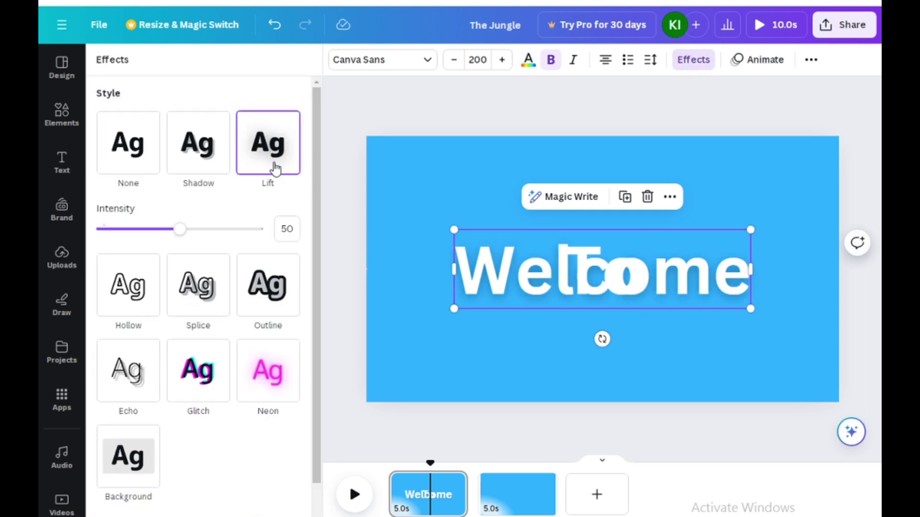
{"action": "left_click", "coordinate": [761, 60]}
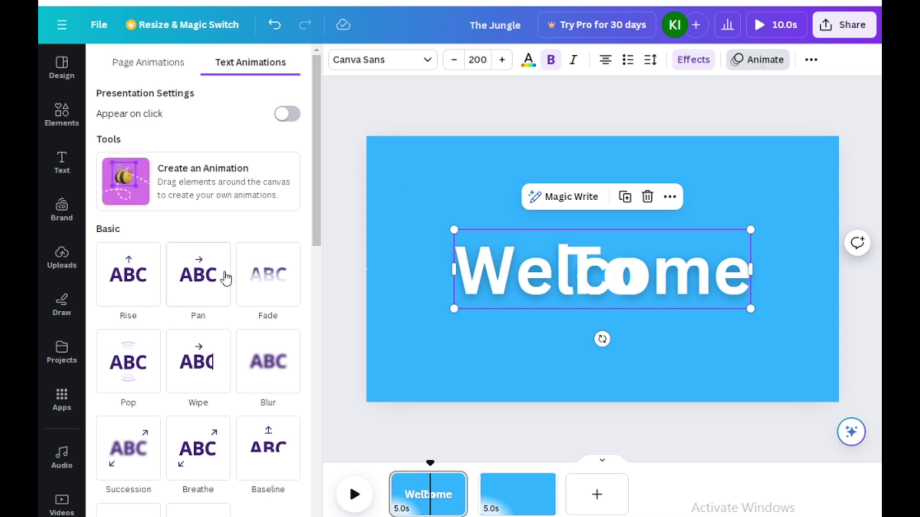
{"action": "left_click", "coordinate": [120, 284]}
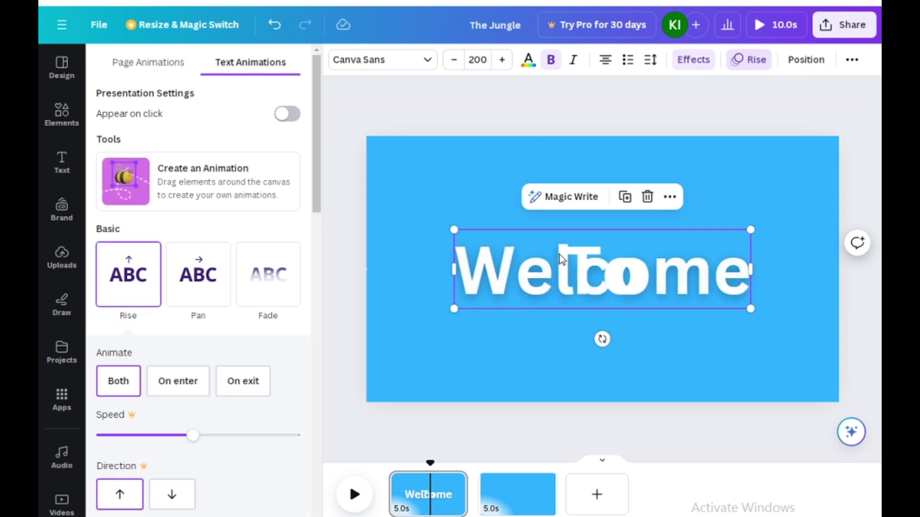
Apply the Lift effect and the Rise text animation to the "To" heading
{"action": "left_click", "coordinate": [585, 282]}
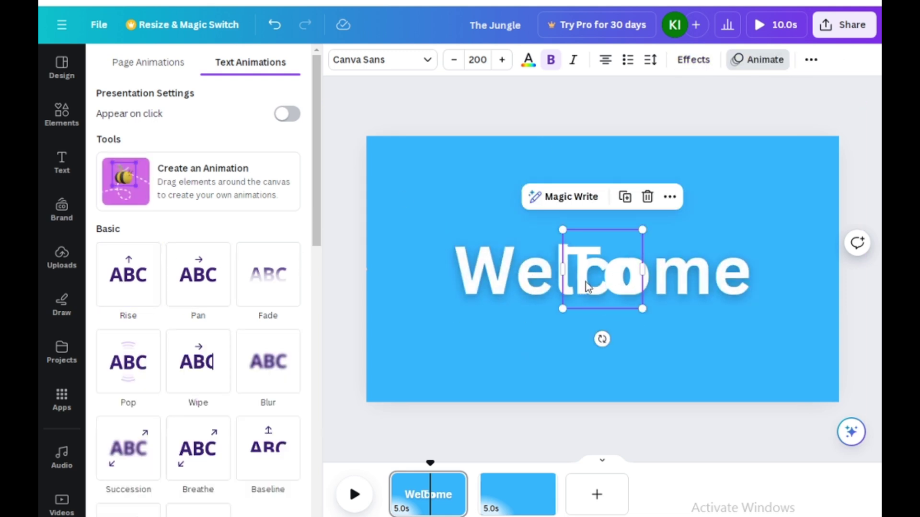
{"action": "left_click", "coordinate": [694, 60]}
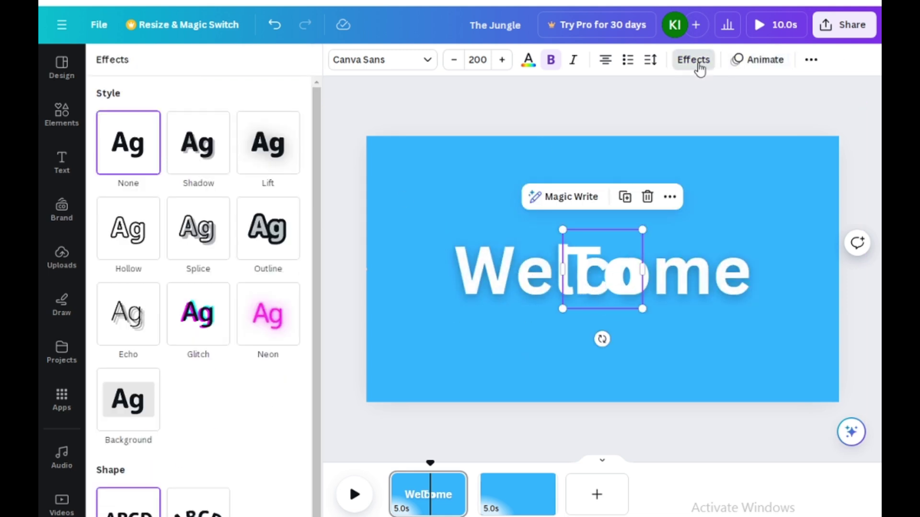
{"action": "left_click", "coordinate": [266, 154]}
{"action": "left_click", "coordinate": [743, 63]}
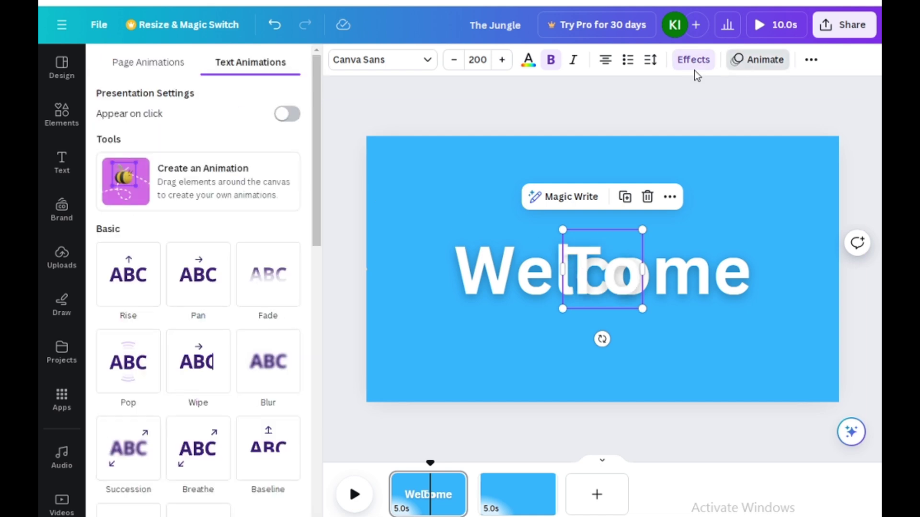
{"action": "left_click", "coordinate": [128, 274]}
Show the text timing, limit "Welcome" to roughly the first half of the page, and place a shortened "To" directly after it
{"action": "left_click", "coordinate": [503, 282]}
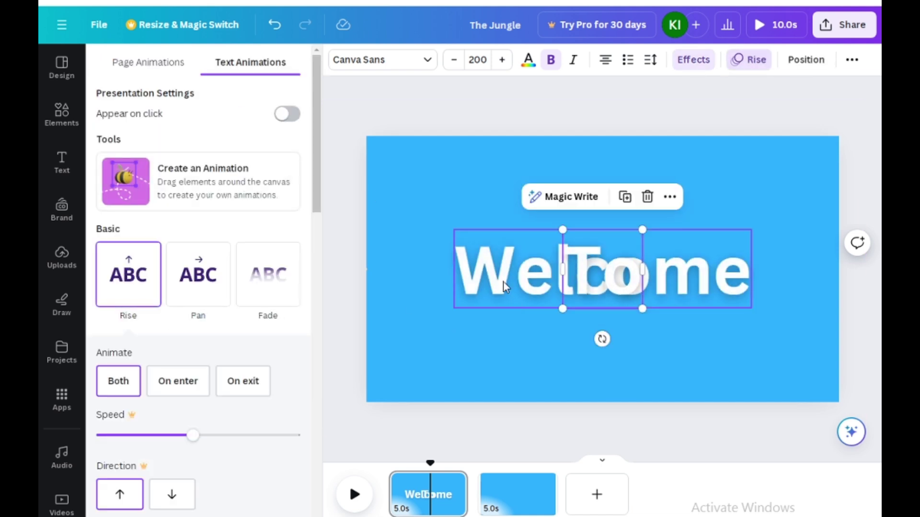
{"action": "right_click", "coordinate": [503, 287]}
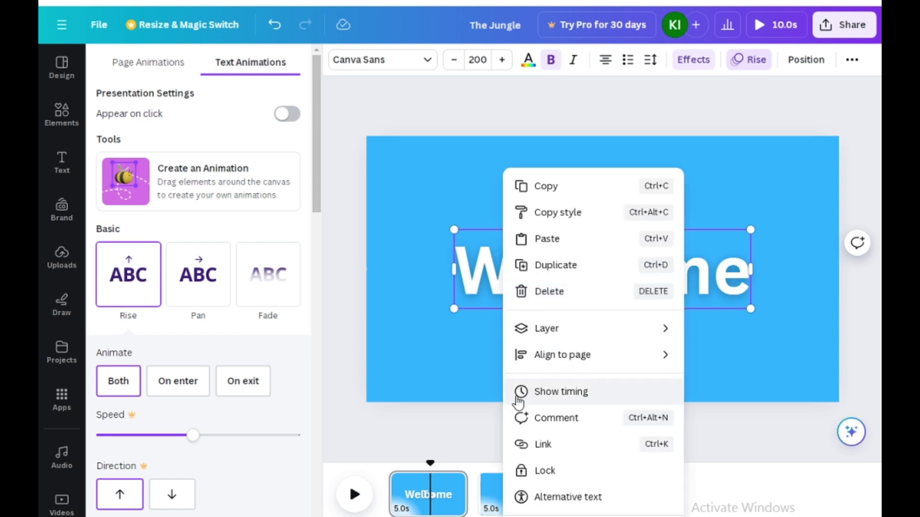
{"action": "left_click", "coordinate": [576, 398]}
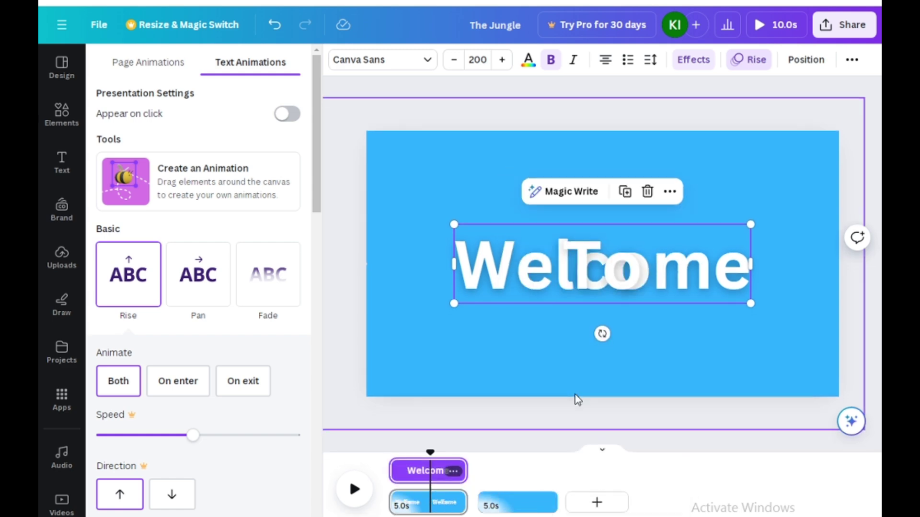
{"action": "left_click_drag", "start_coordinate": [458, 470], "coordinate": [422, 479]}
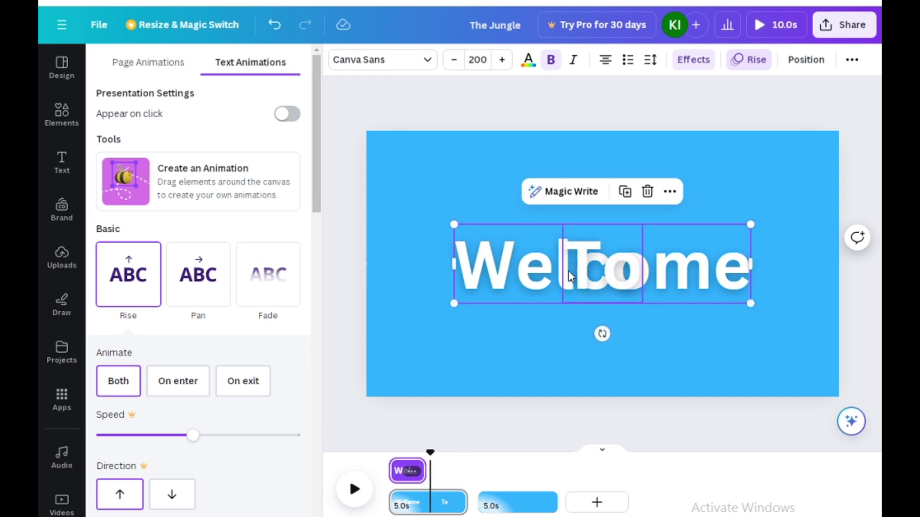
{"action": "left_click", "coordinate": [602, 268]}
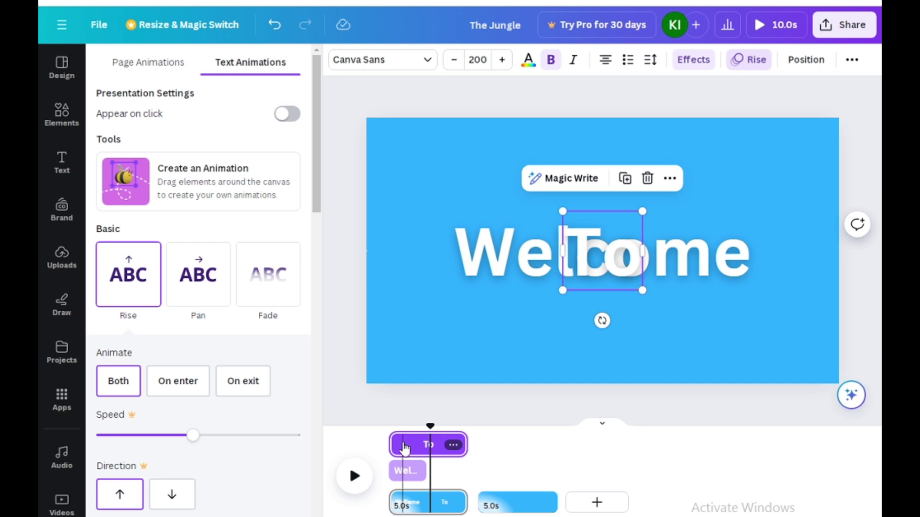
{"action": "left_click_drag", "start_coordinate": [394, 446], "coordinate": [448, 466]}
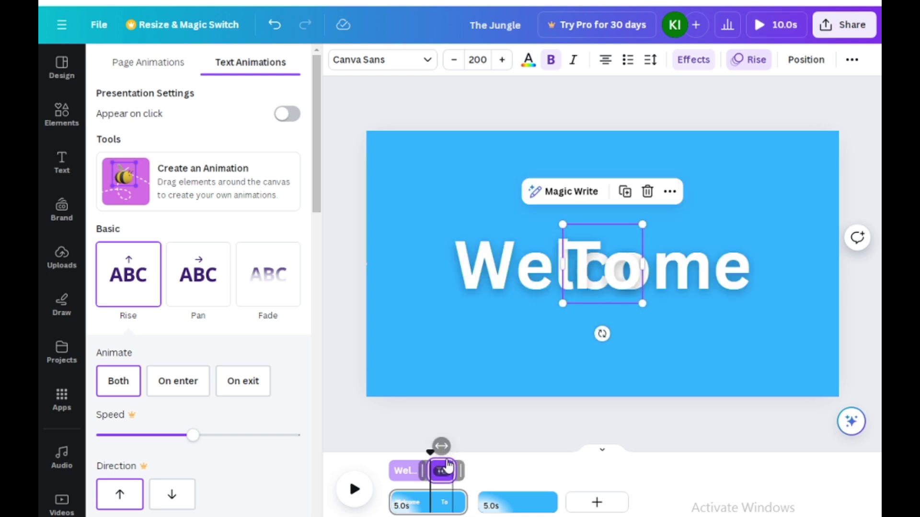
Play the first page from the start to check the "Welcome" and "To" text timing
{"action": "left_click", "coordinate": [382, 454]}
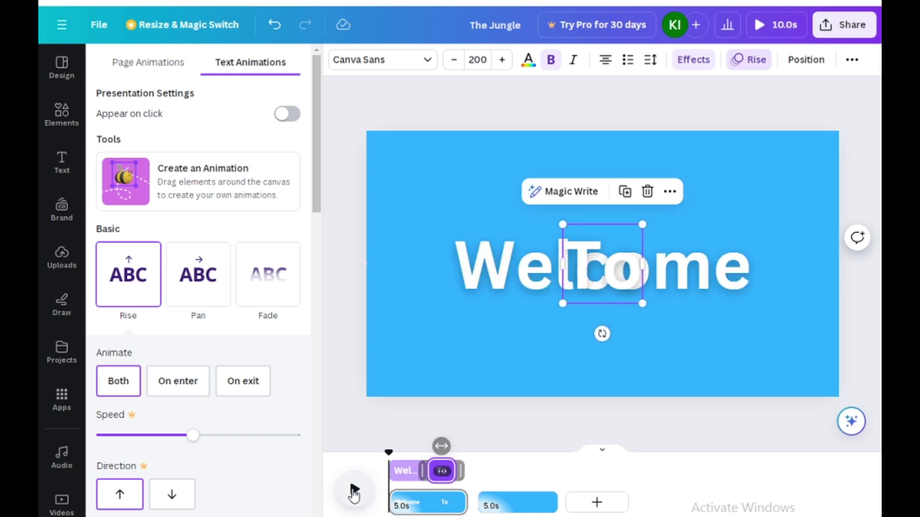
{"action": "left_click", "coordinate": [354, 491]}
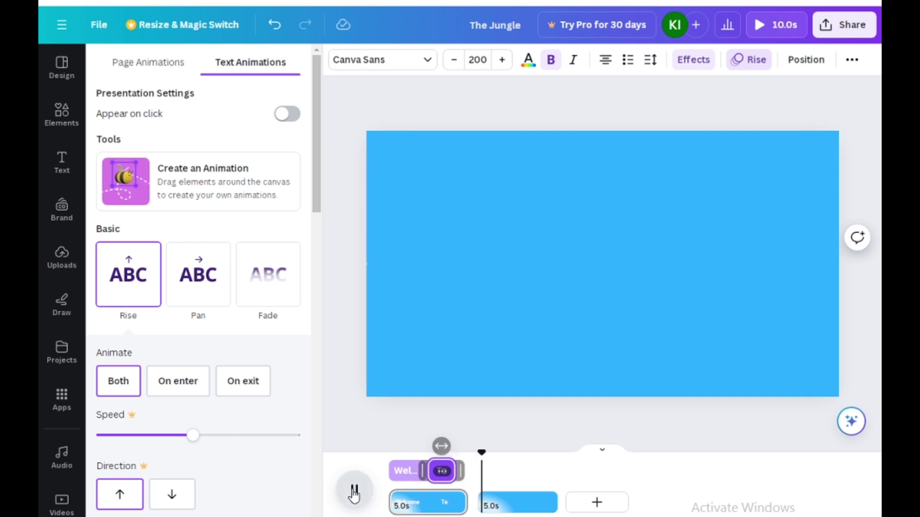
{"action": "left_click", "coordinate": [354, 491]}
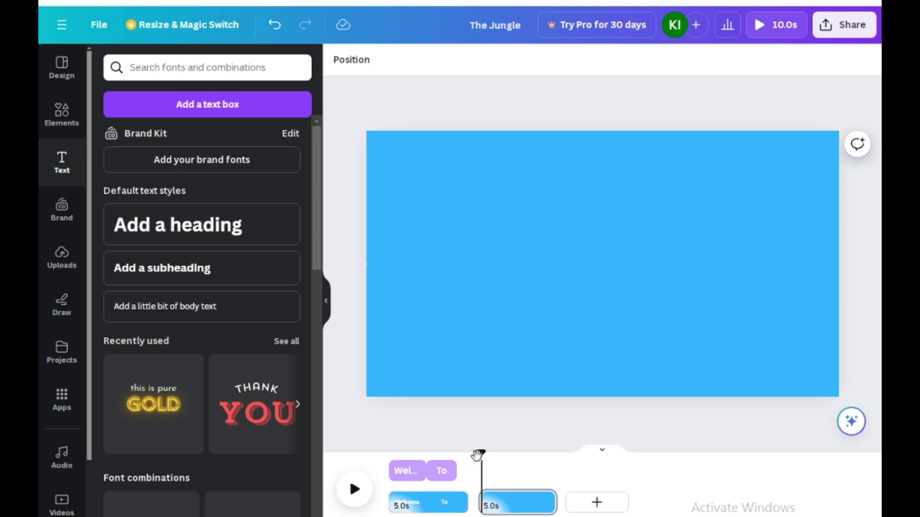
On the second page, move the airplane and blue rectangle group right until it is off the page, revealing "The Jungle" forest scene
{"action": "left_click_drag", "start_coordinate": [482, 455], "coordinate": [499, 455]}
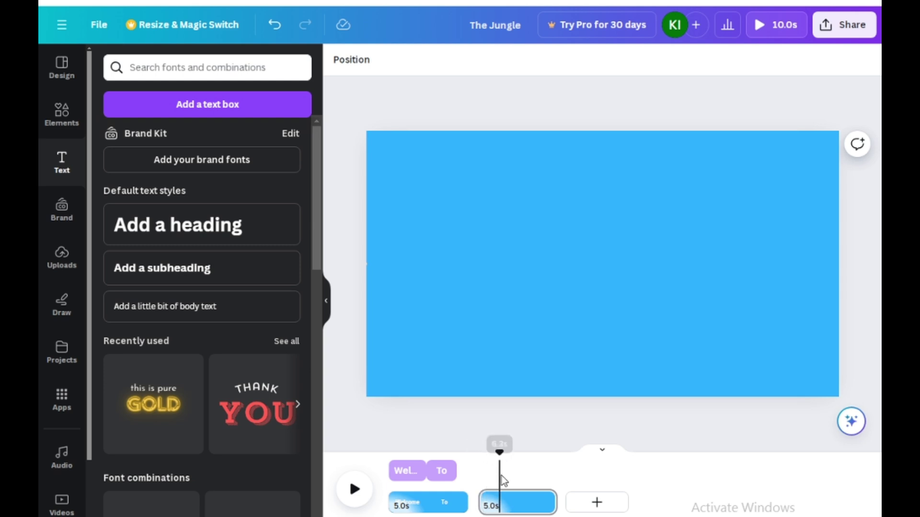
{"action": "left_click", "coordinate": [509, 506]}
{"action": "left_click", "coordinate": [443, 335]}
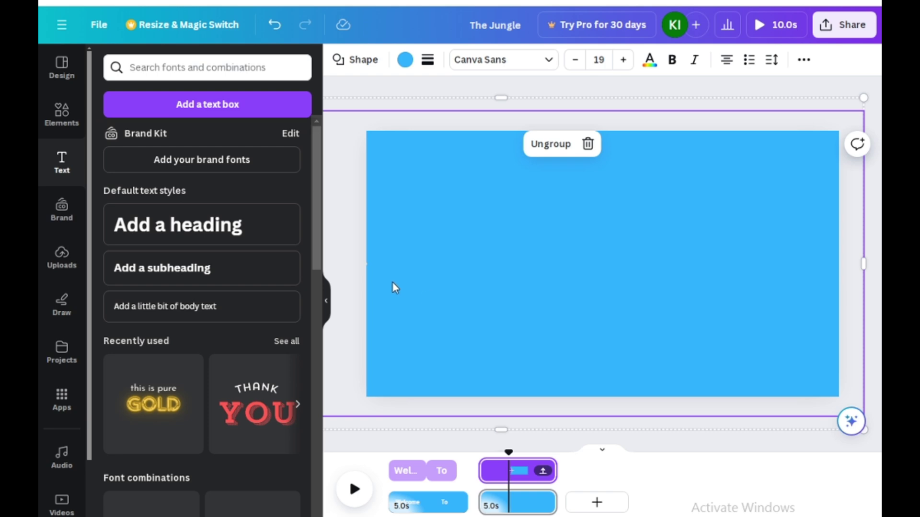
{"action": "left_click_drag", "start_coordinate": [415, 280], "coordinate": [784, 272]}
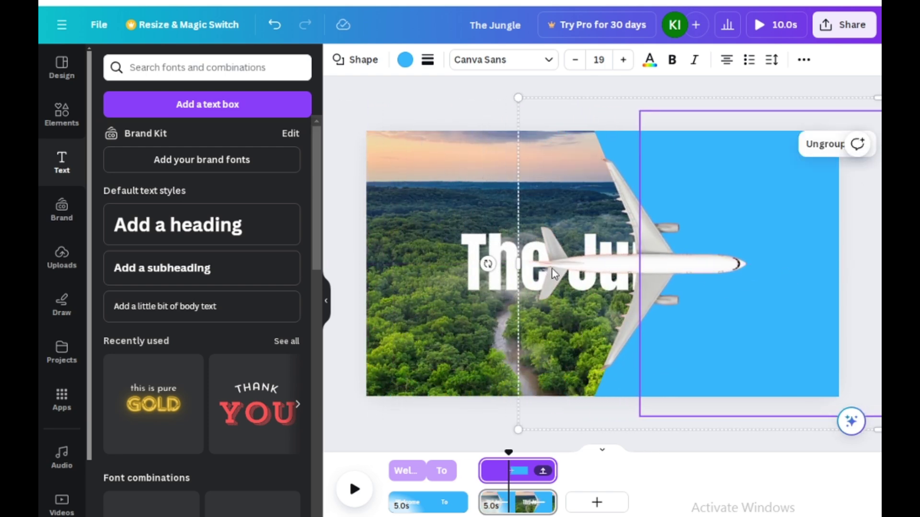
{"action": "left_click_drag", "start_coordinate": [552, 268], "coordinate": [858, 274]}
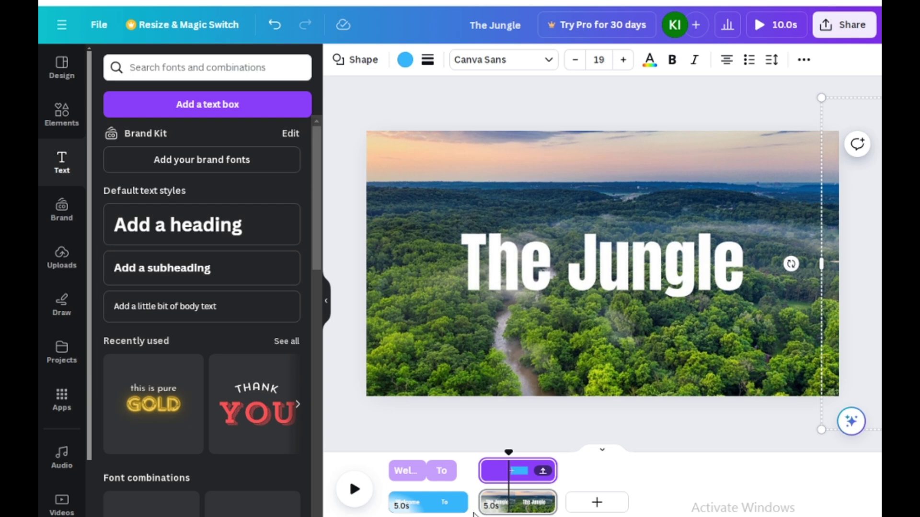
Add a Match & Move transition lasting 2.5 seconds between the two pages and set the first page's timing to 5 seconds
{"action": "mouse_move", "coordinate": [478, 512]}
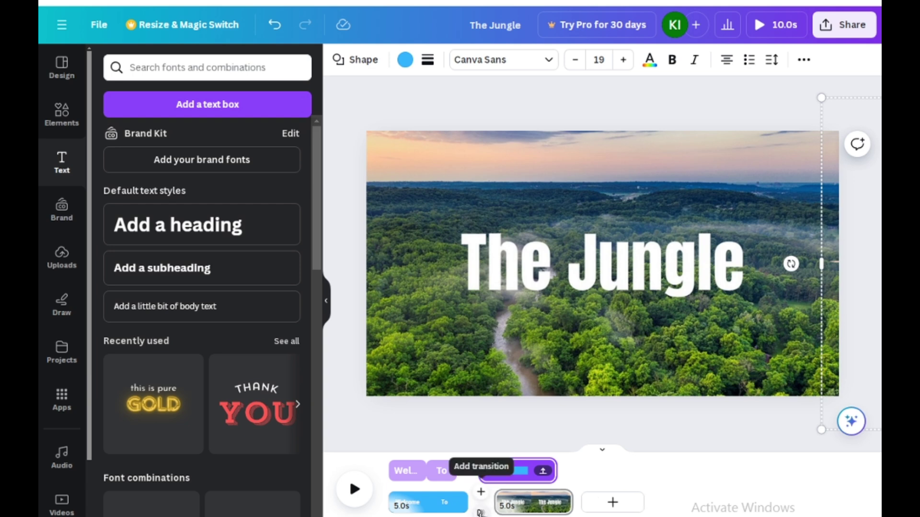
{"action": "left_click", "coordinate": [479, 511]}
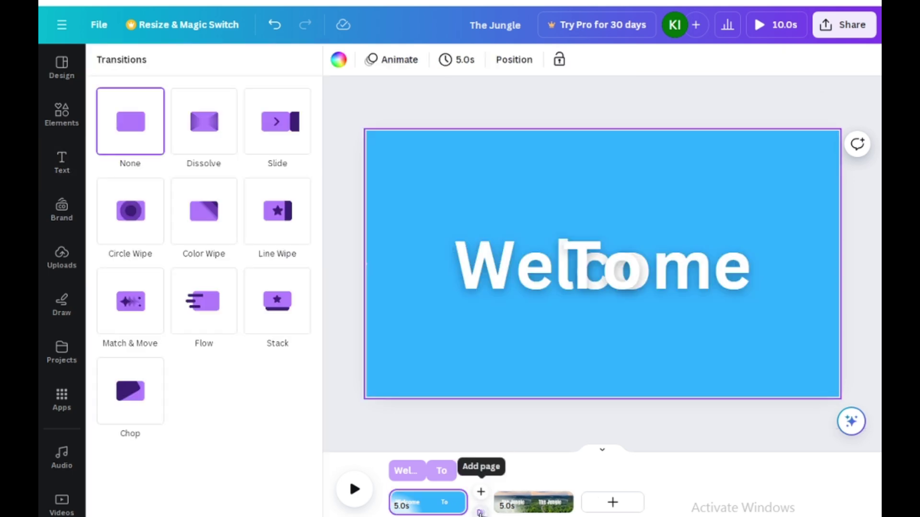
{"action": "left_click", "coordinate": [126, 309]}
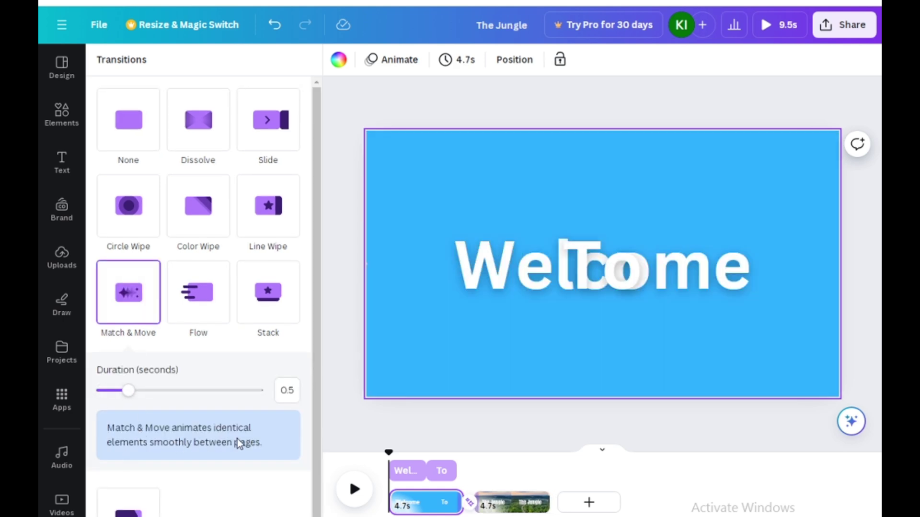
{"action": "left_click_drag", "start_coordinate": [127, 392], "coordinate": [267, 393]}
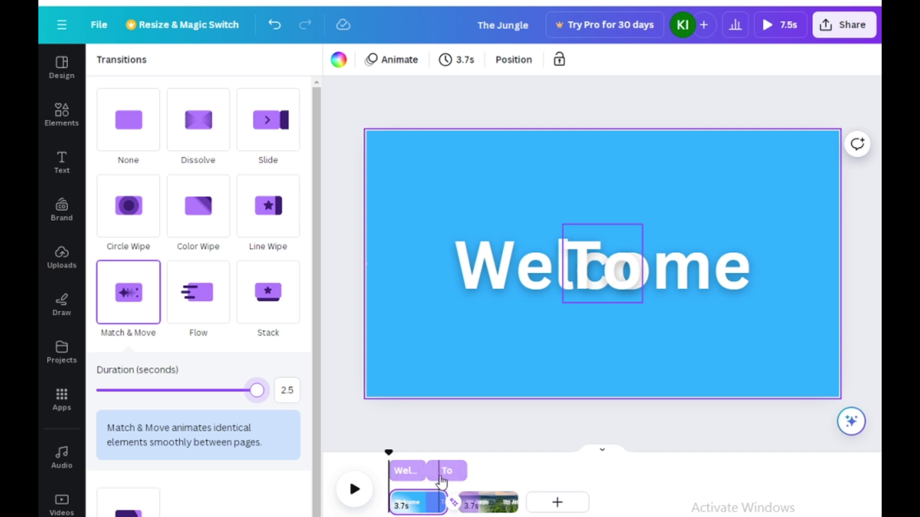
{"action": "left_click", "coordinate": [404, 505]}
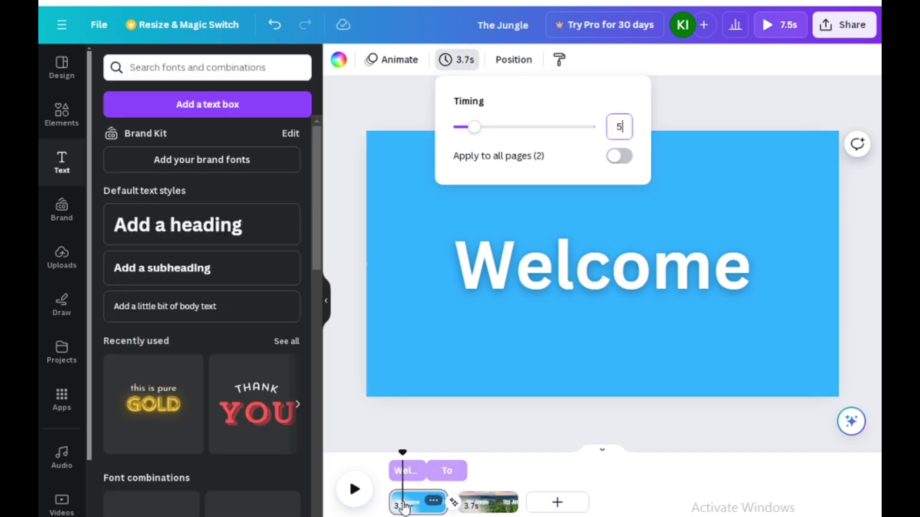
{"action": "key", "text": "Return"}
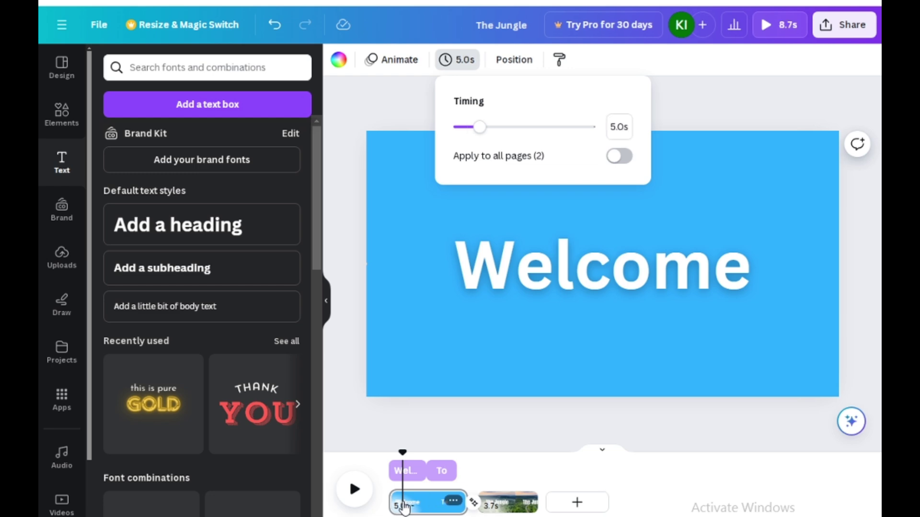
Trim the end of the "To" text's timing slightly and play the video from the start
{"action": "left_click", "coordinate": [439, 474]}
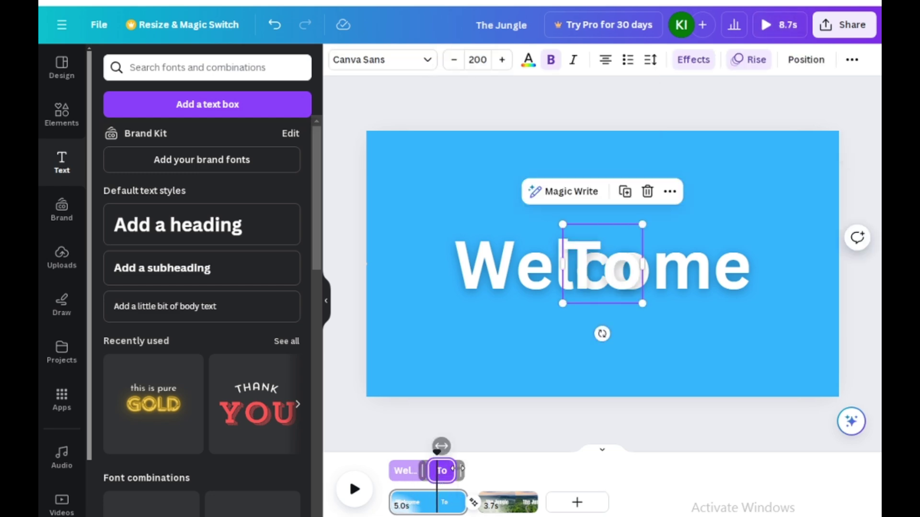
{"action": "left_click_drag", "start_coordinate": [451, 469], "coordinate": [455, 472]}
{"action": "left_click", "coordinate": [382, 456]}
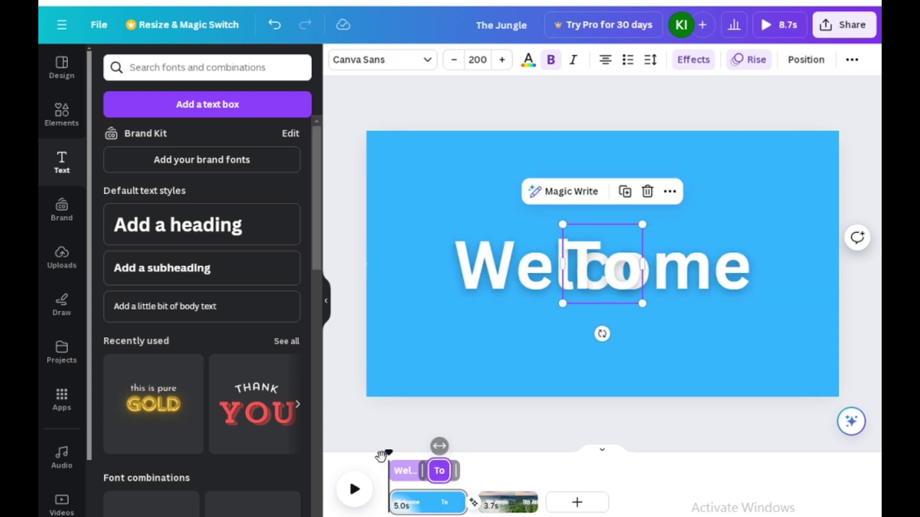
{"action": "left_click", "coordinate": [355, 489]}
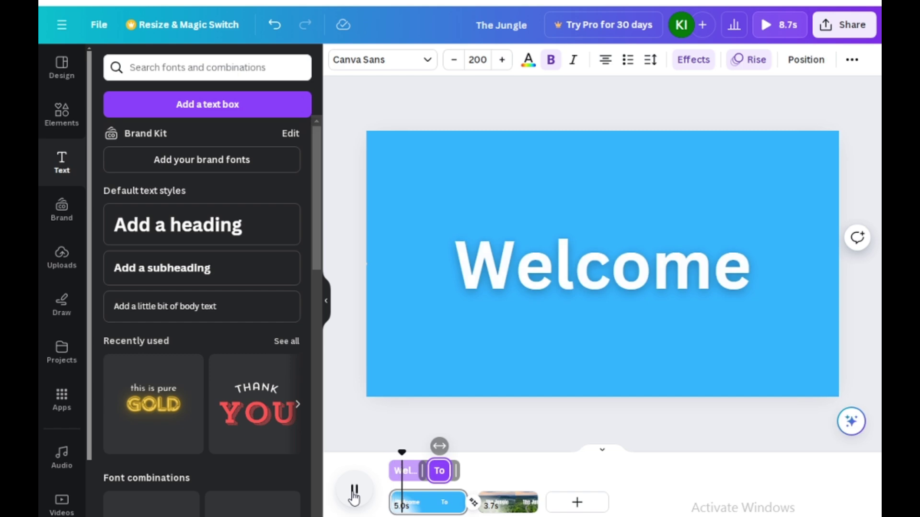